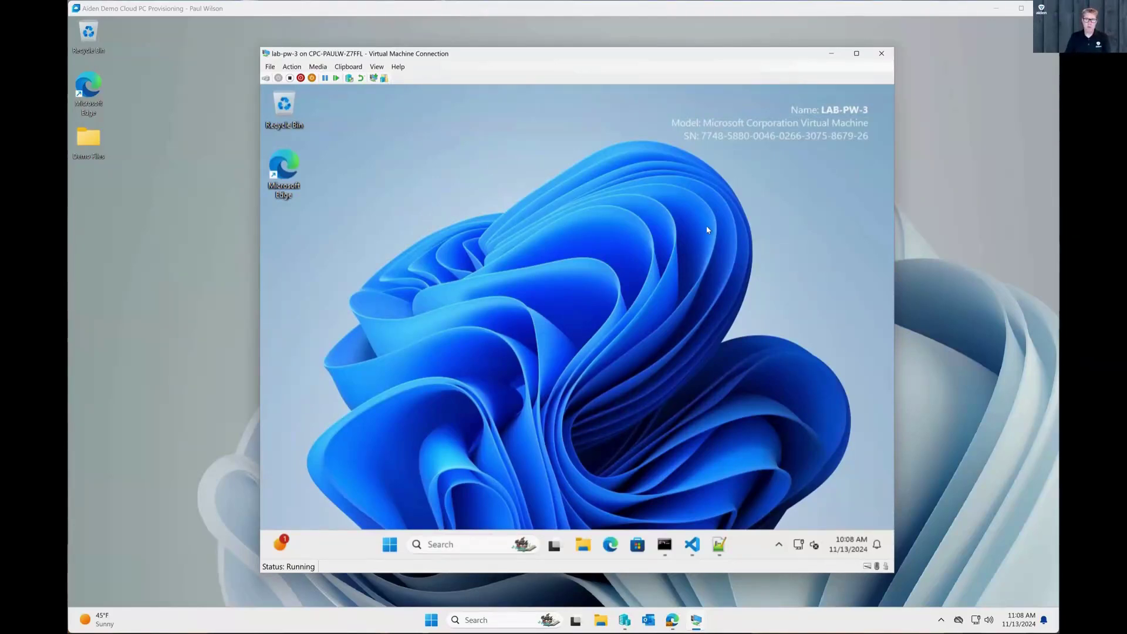
Step: Inspect Company.ini in Visual Studio Code, Common.ini in Notepad++ and the deployment command in Command Prompt, minimizing each window
left_click(642, 326)
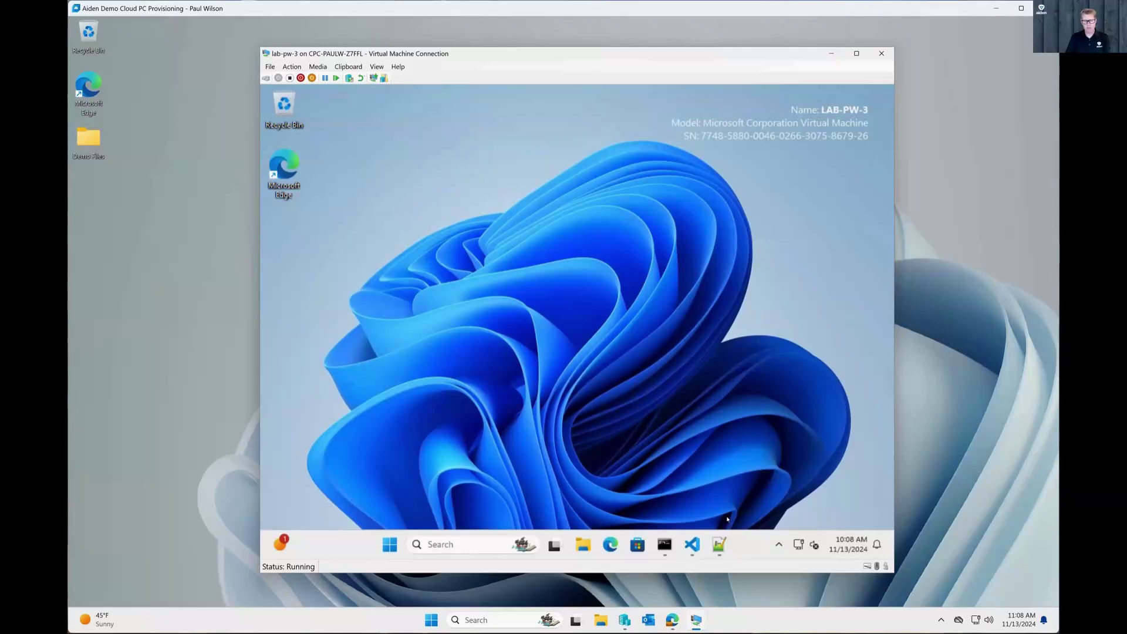
left_click(693, 545)
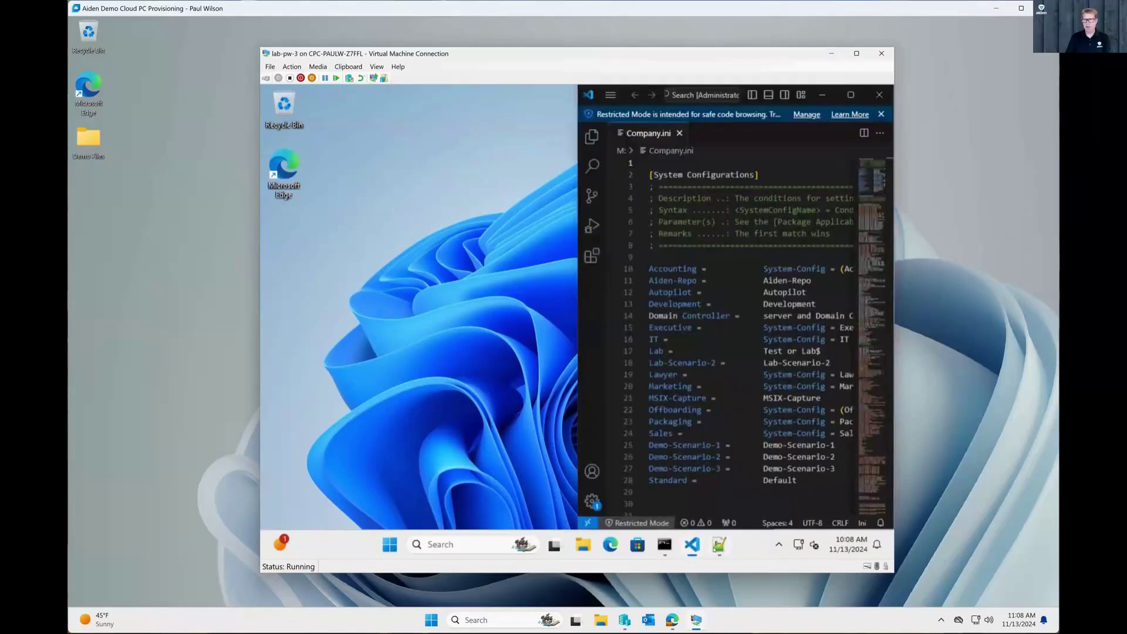
left_click(715, 549)
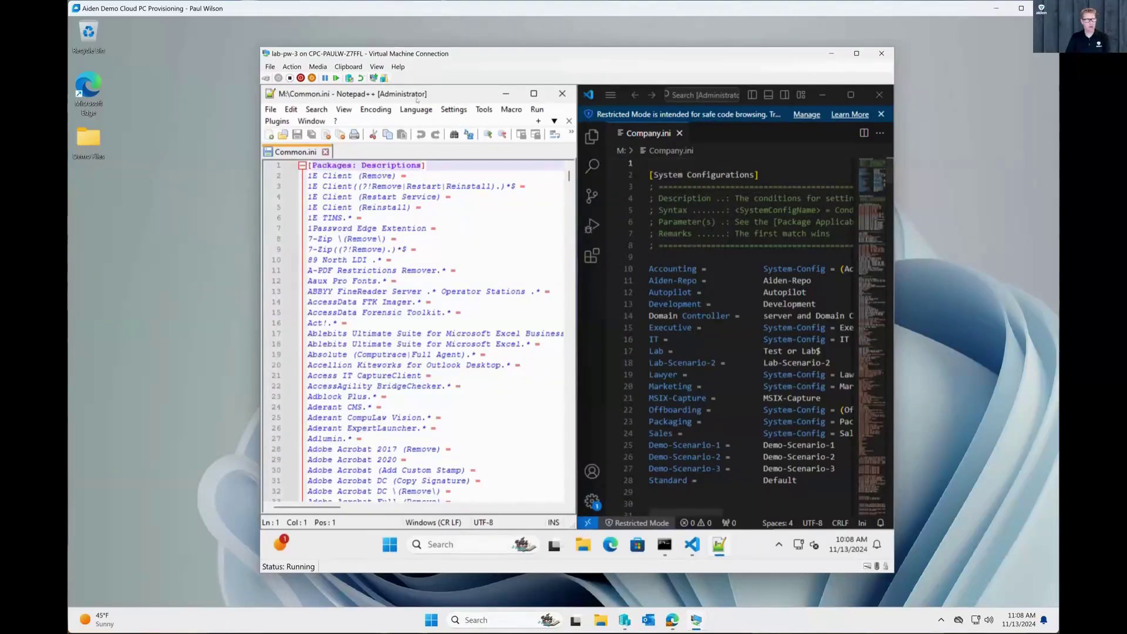
left_click(367, 104)
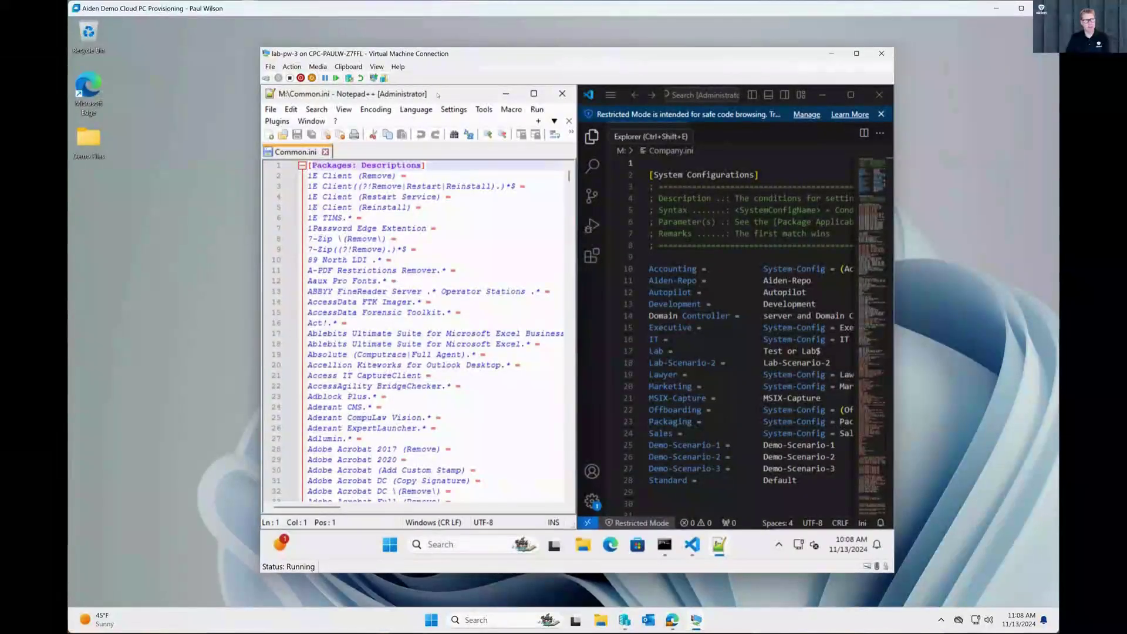
left_click(506, 92)
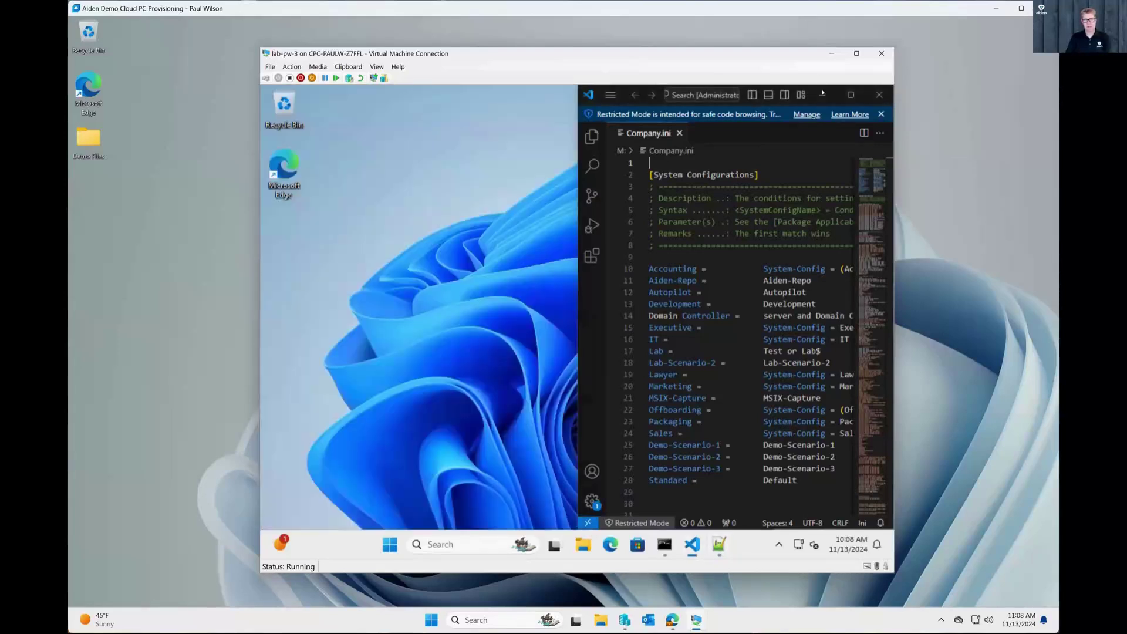
left_click(822, 95)
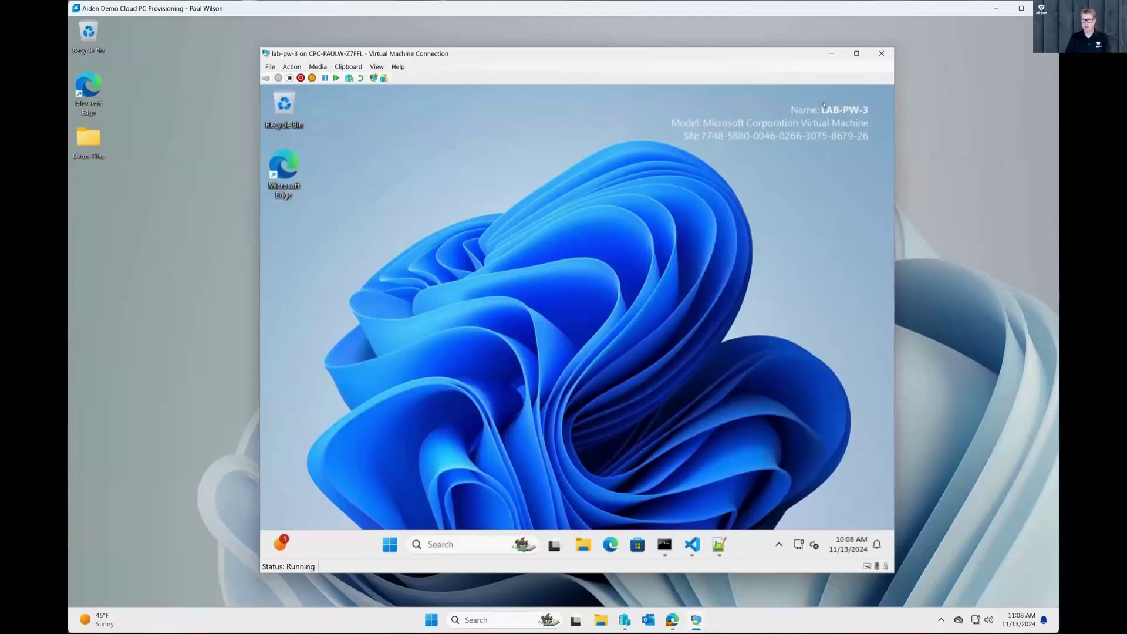
left_click(667, 543)
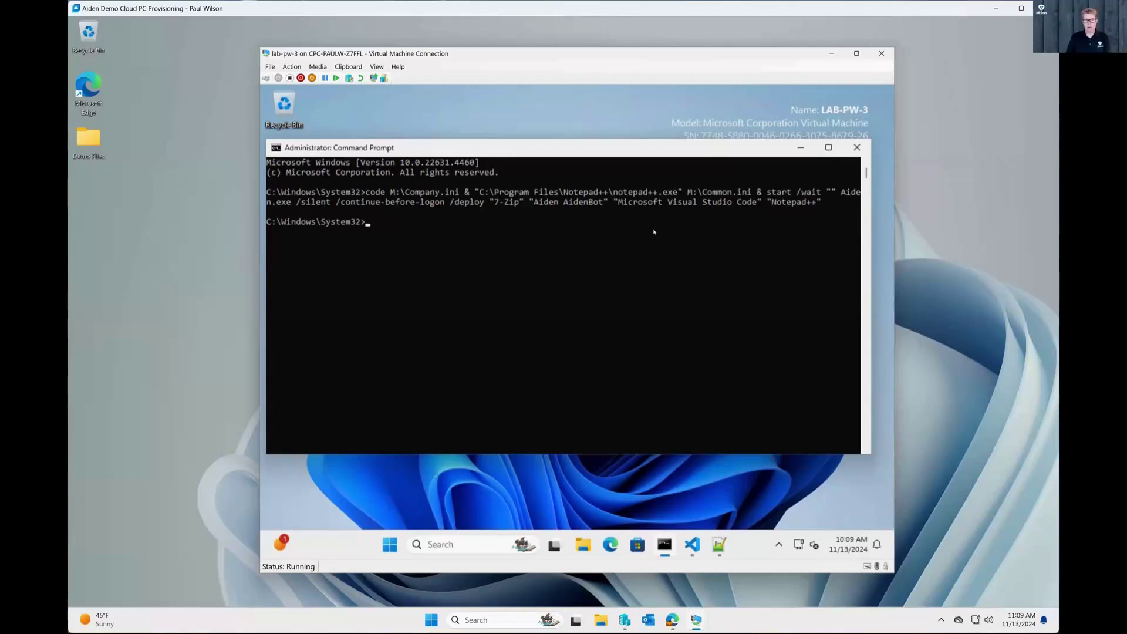
left_click(792, 148)
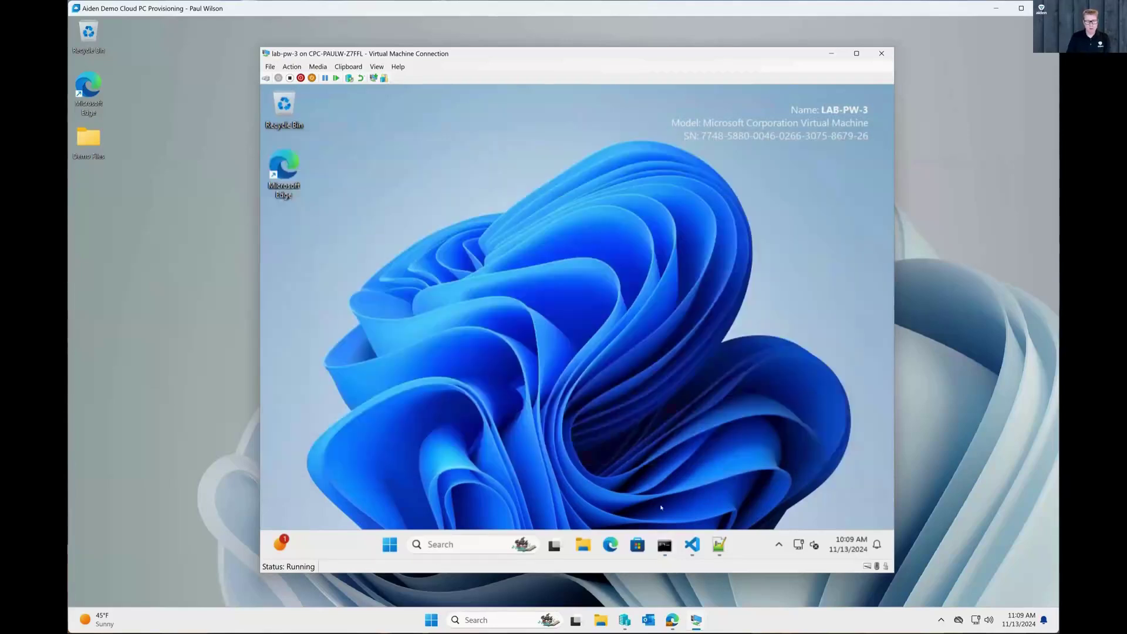
Step: Switch to AidenVision in Edge, filter by "lab" and open the LAB-PW-3 endpoint to review the Visual Studio Code justification
left_click(674, 619)
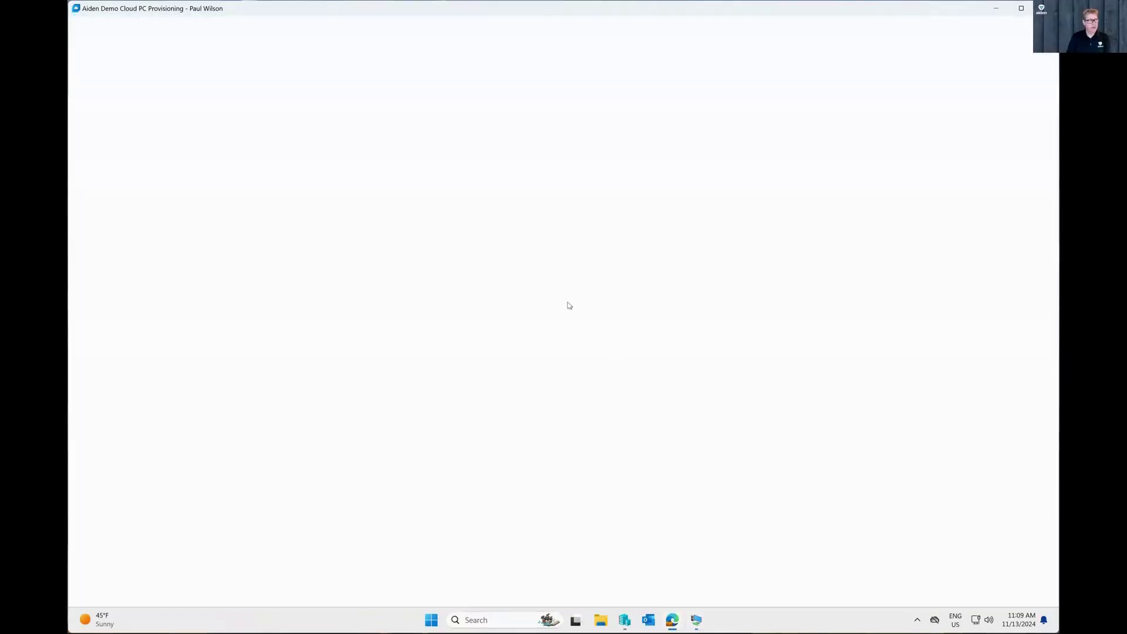
left_click(163, 178)
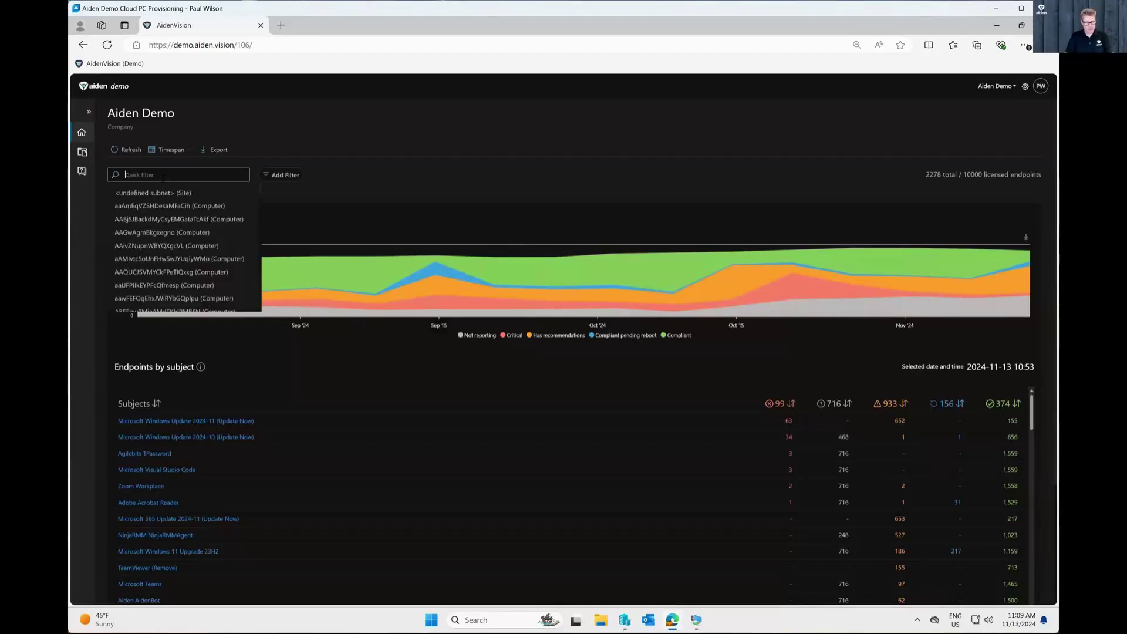
type("lab")
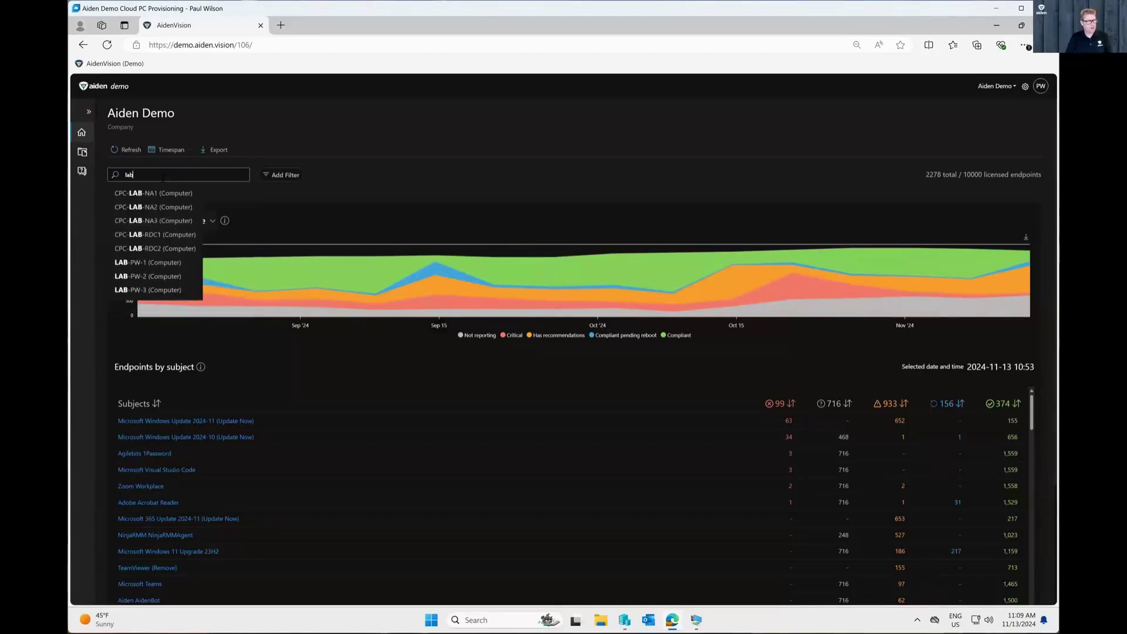
left_click(171, 289)
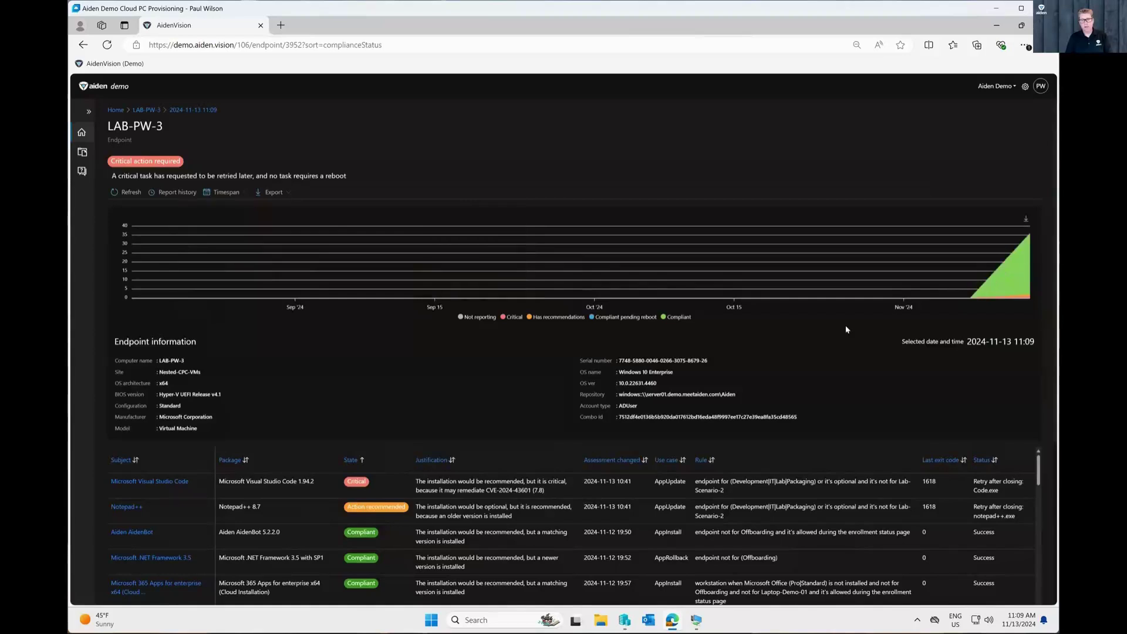
mouse_move(1011, 270)
left_click_drag(414, 483, 551, 494)
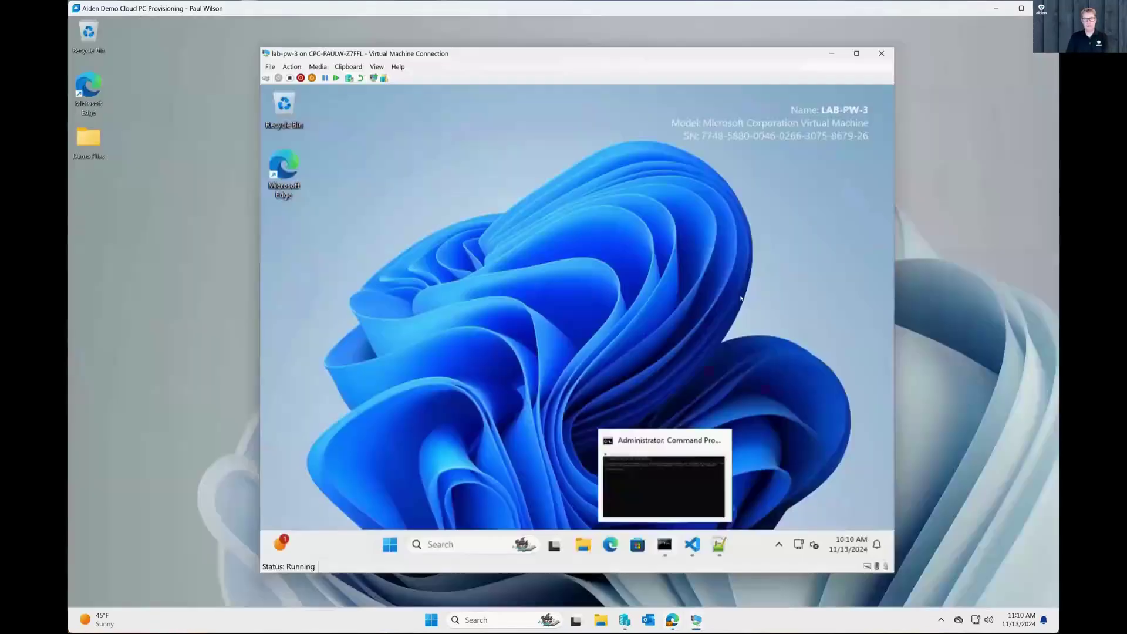
Step: Return to the LAB-PW-3 virtual machine and bring back its Visual Studio Code and Notepad++ windows
left_click(995, 26)
left_click(692, 545)
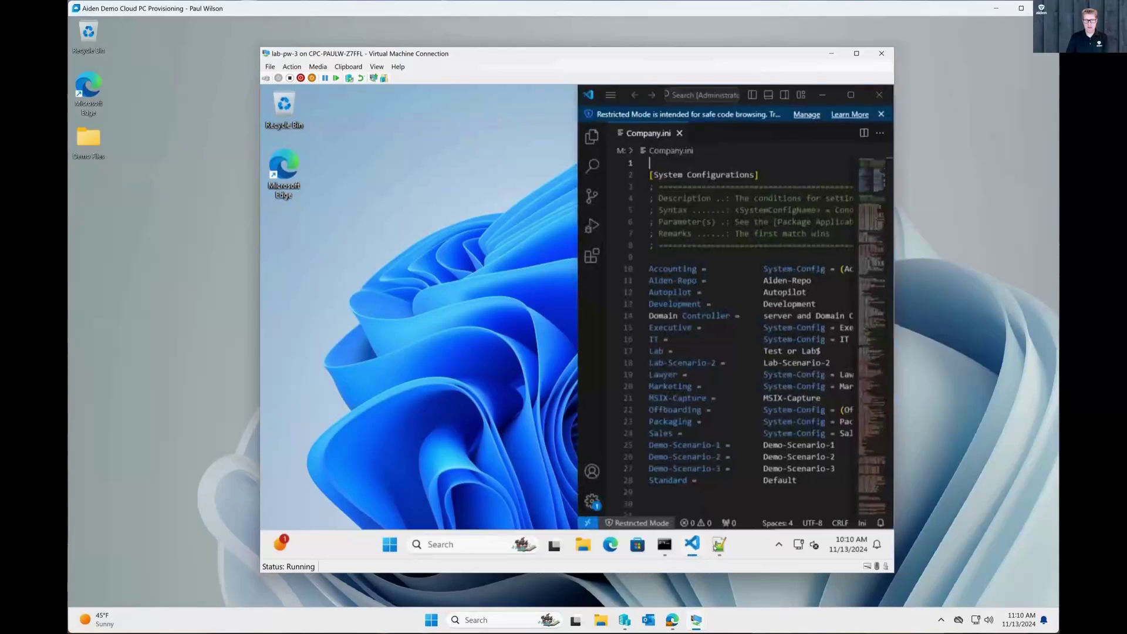
left_click(719, 545)
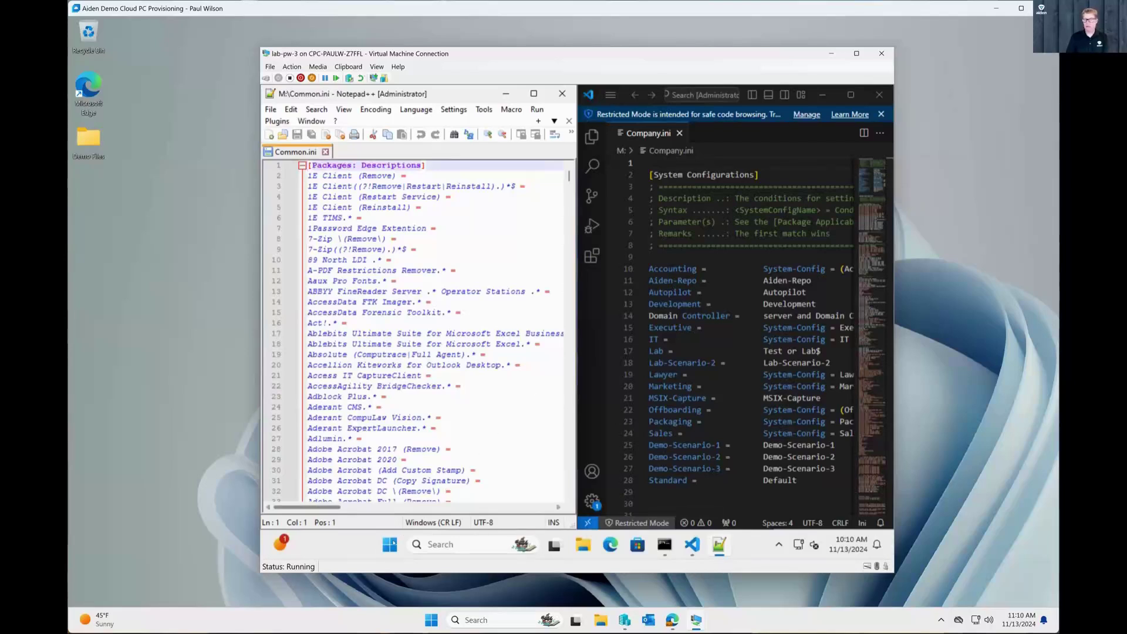
Step: Restart Windows on the LAB-PW-3 virtual machine with Visual Studio Code and Notepad++ still open
left_click(410, 530)
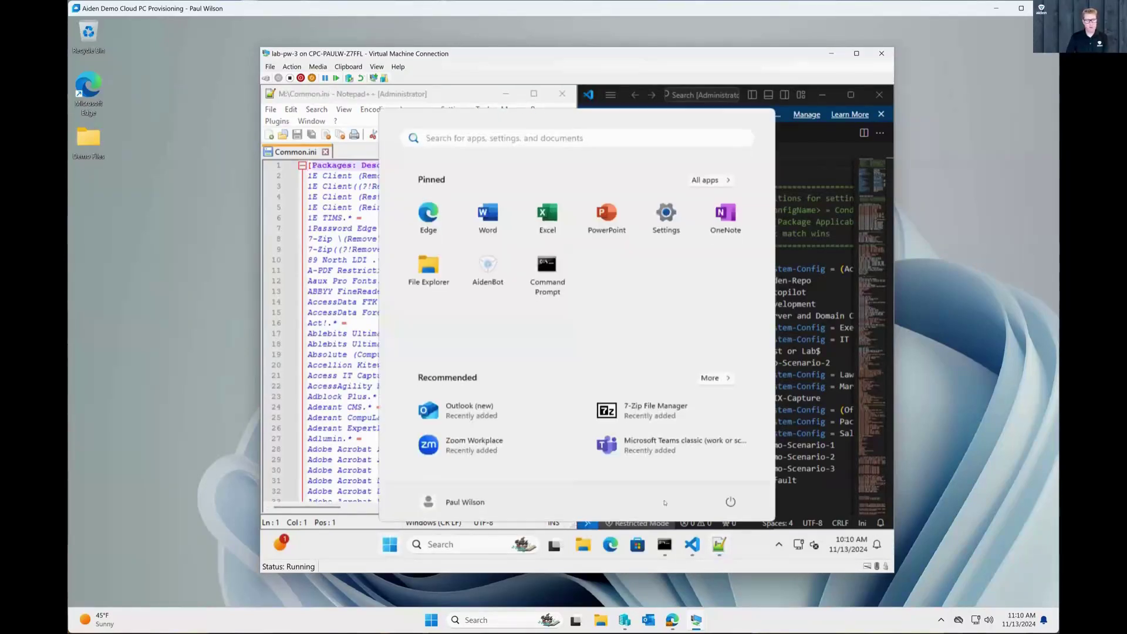
left_click(728, 504)
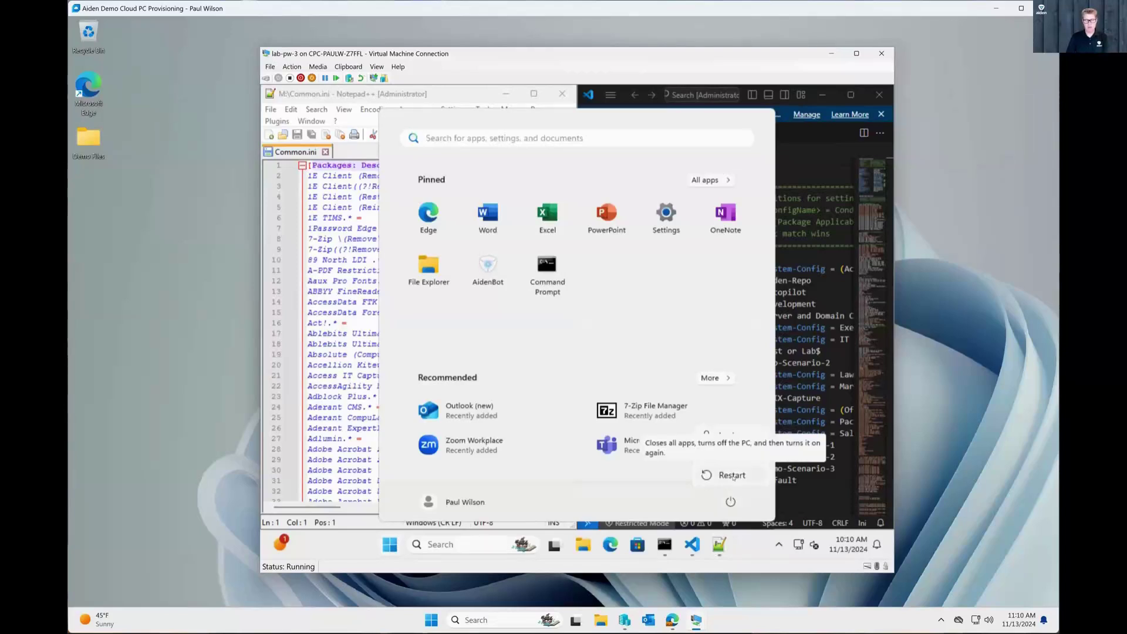
left_click(732, 475)
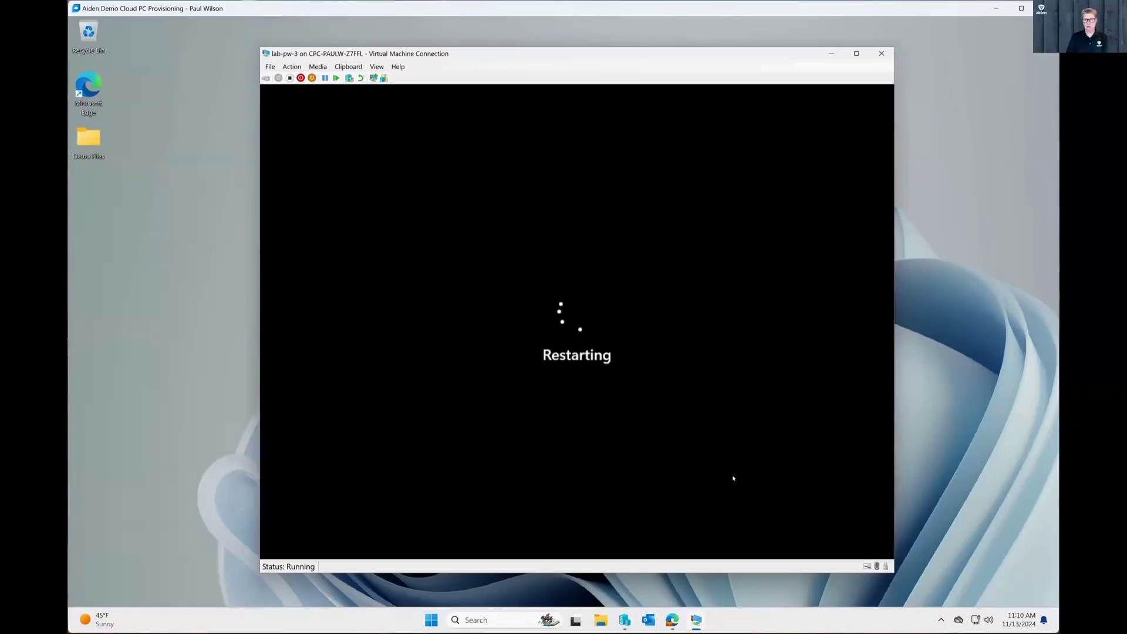
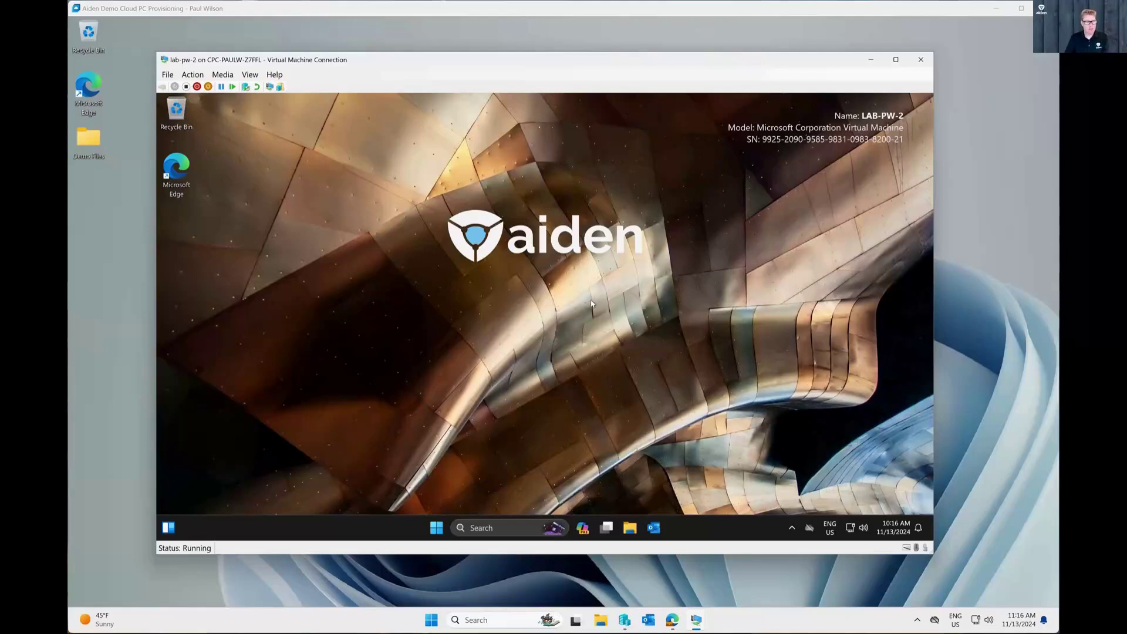
Step: Launch AidenBot as administrator on the LAB-PW-2 virtual machine and approve the User Account Control request
left_click(434, 526)
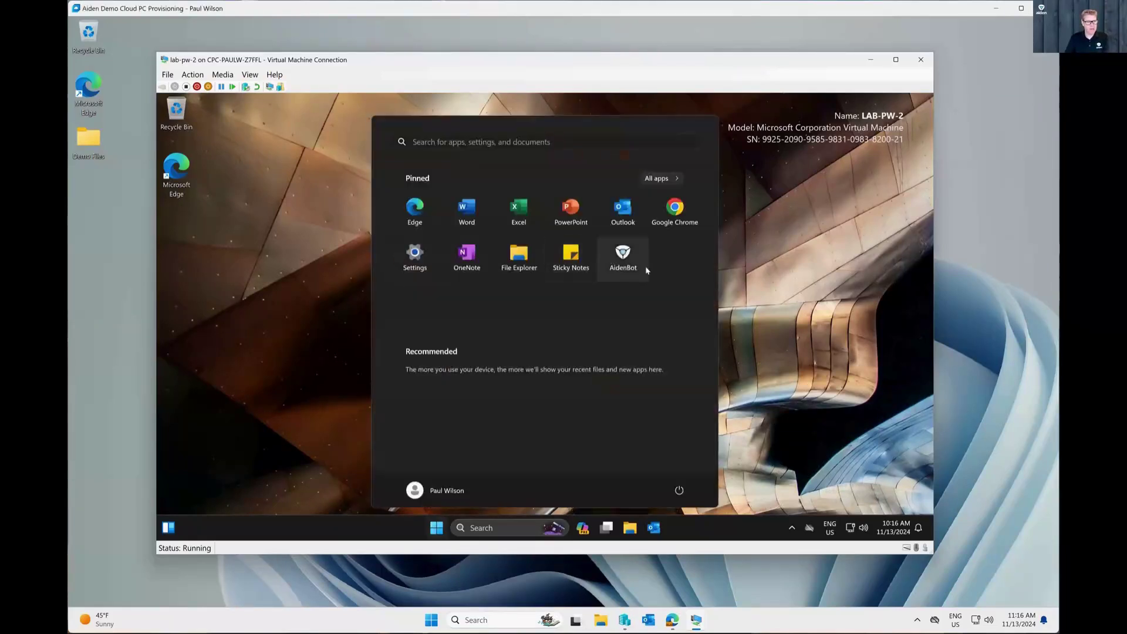
right_click(620, 258)
left_click(669, 306)
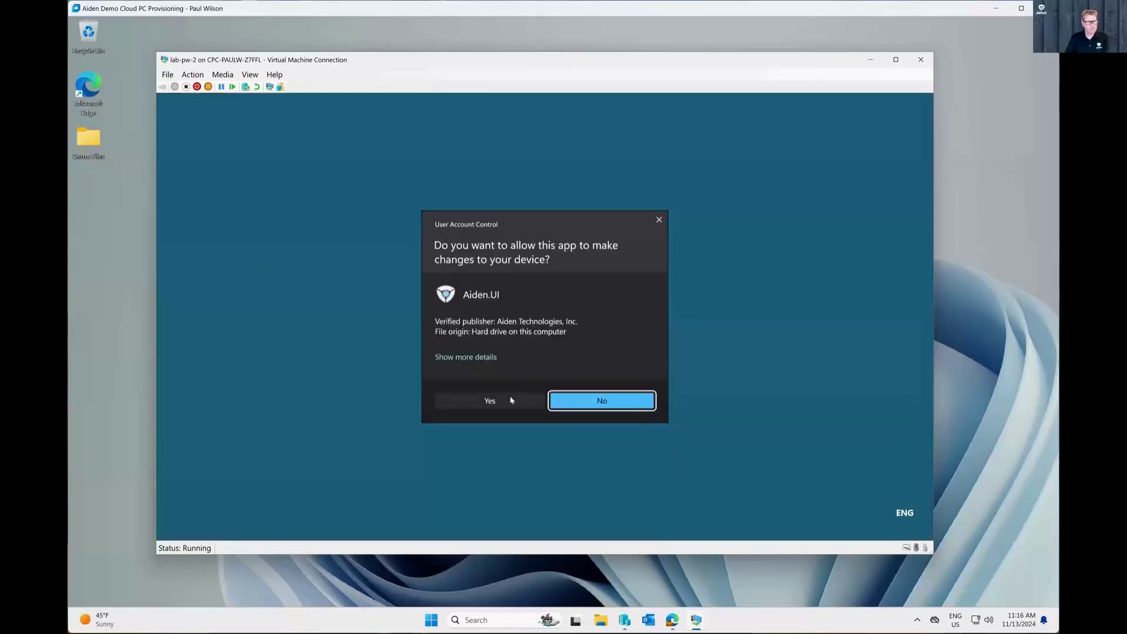
left_click(490, 400)
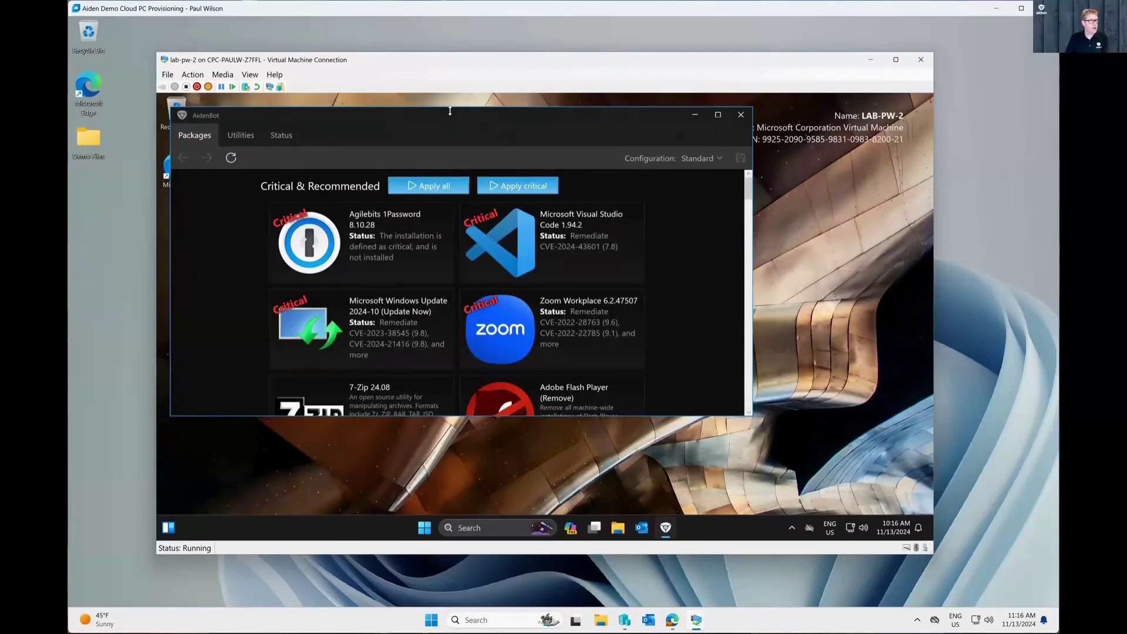
Step: Reposition the AidenBot window and enlarge it to show three columns of packages
left_click_drag(447, 111, 445, 108)
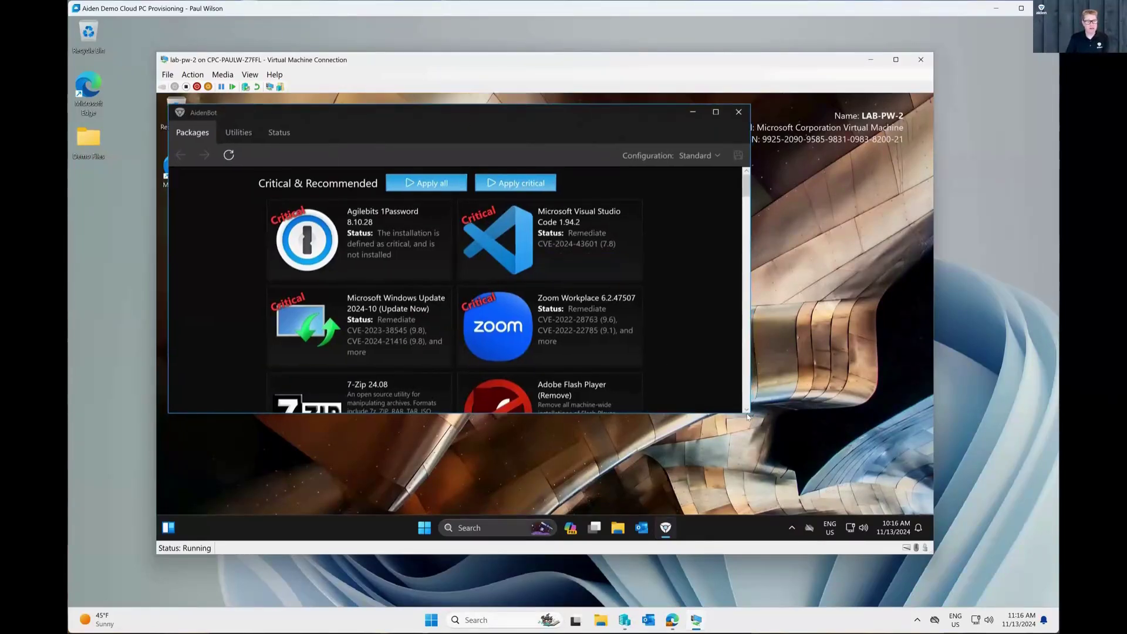
left_click_drag(748, 416, 794, 445)
left_click_drag(850, 489, 858, 501)
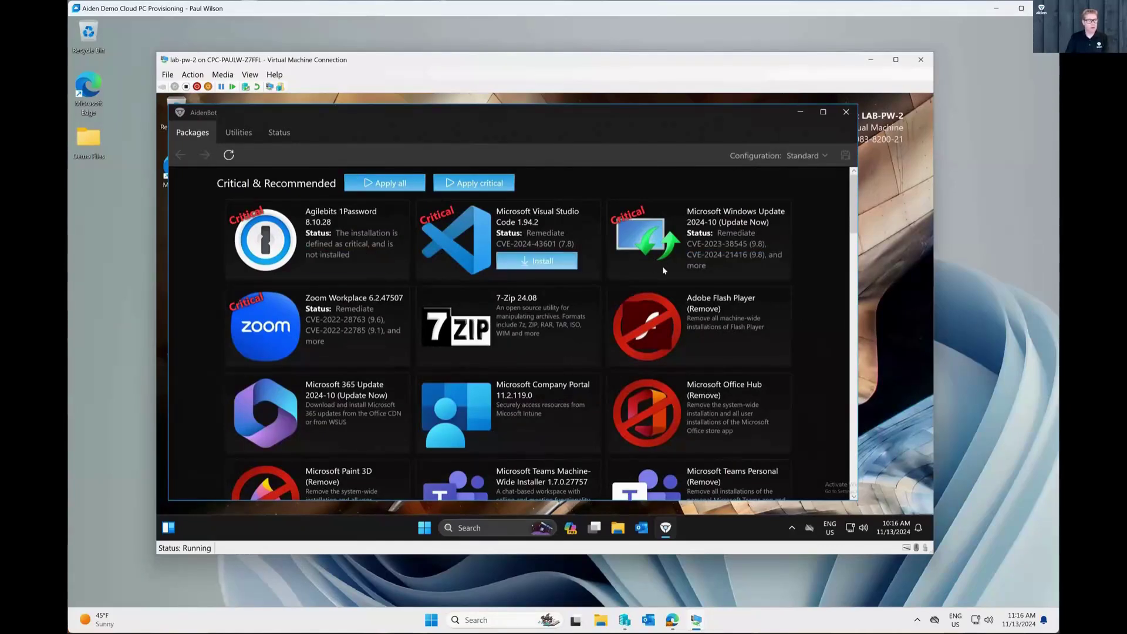
Step: Examine the Critical & Recommended packages, checking their statuses, descriptions and available install or run actions, and return to the start of the list
mouse_move(354, 264)
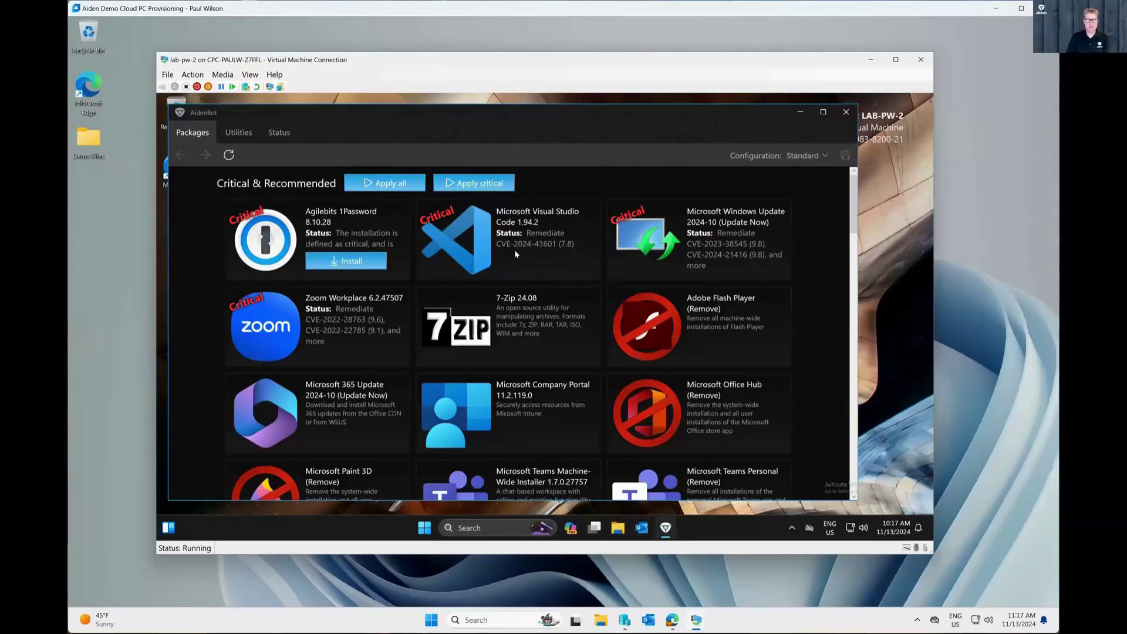
mouse_move(514, 249)
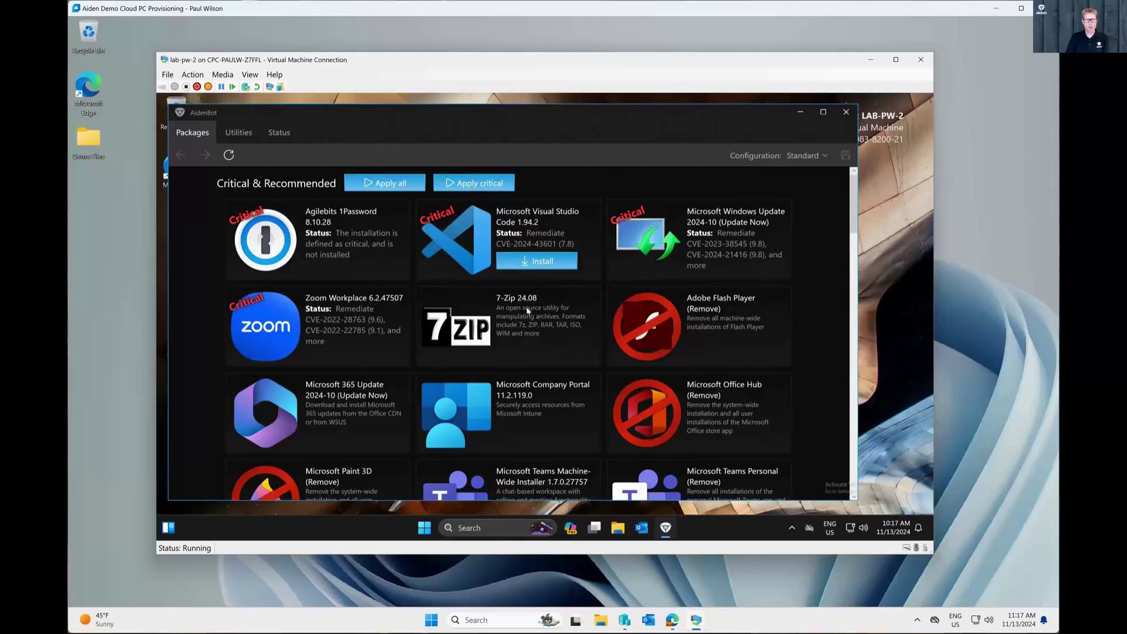
mouse_move(527, 311)
scroll(527, 312, "down", 1)
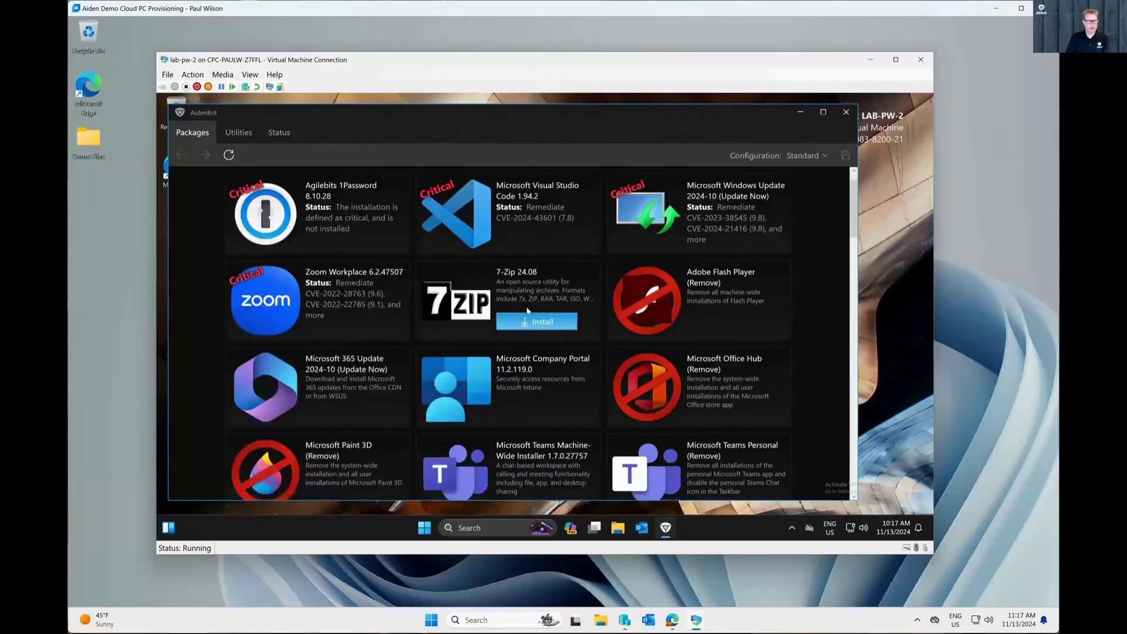
scroll(527, 311, "down", 1)
mouse_move(529, 342)
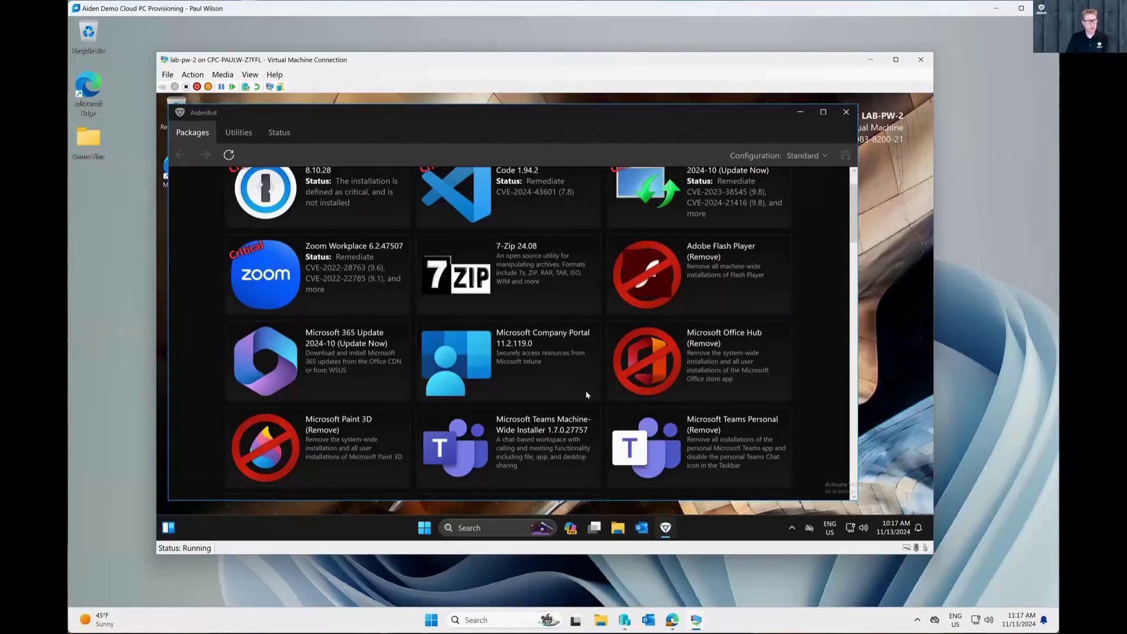
scroll(763, 352, "down", 3)
mouse_move(785, 360)
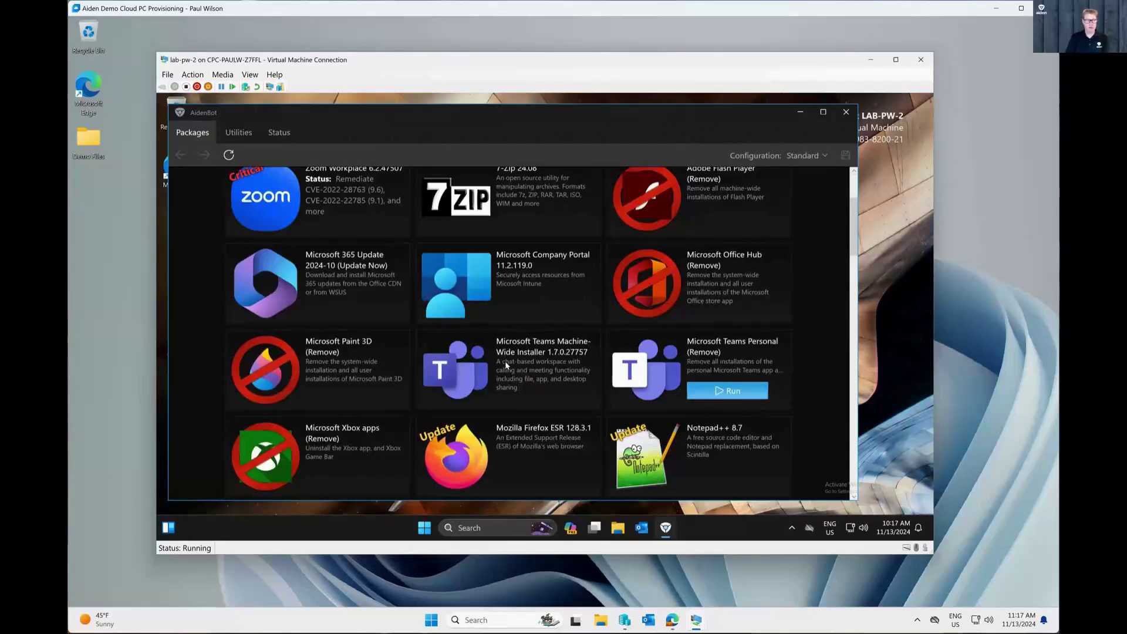
mouse_move(568, 359)
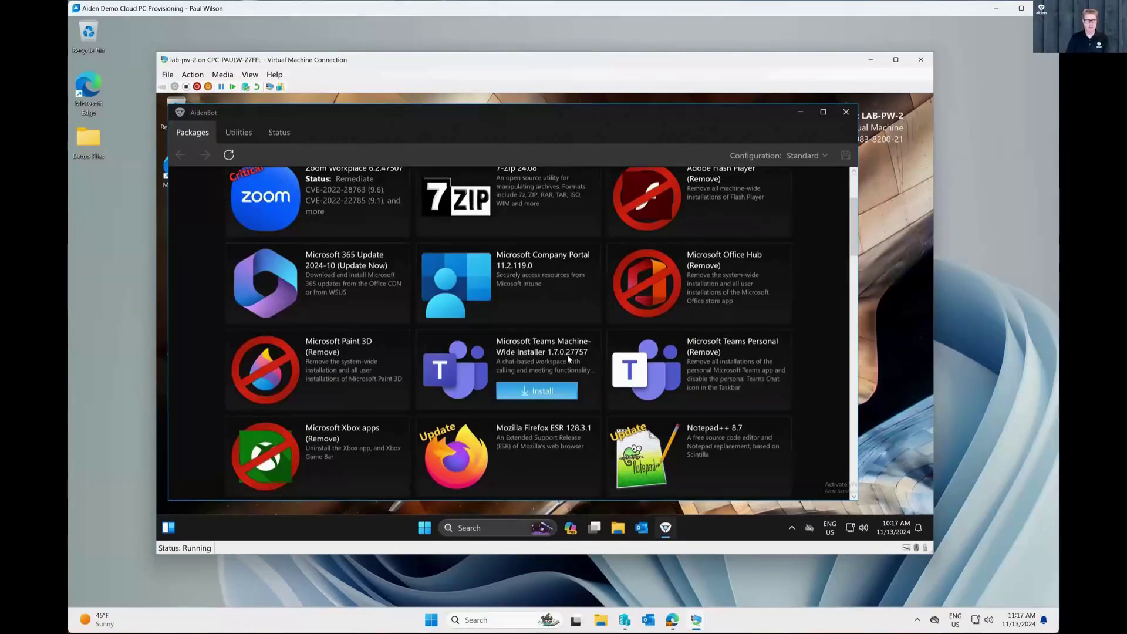
scroll(569, 359, "down", 2)
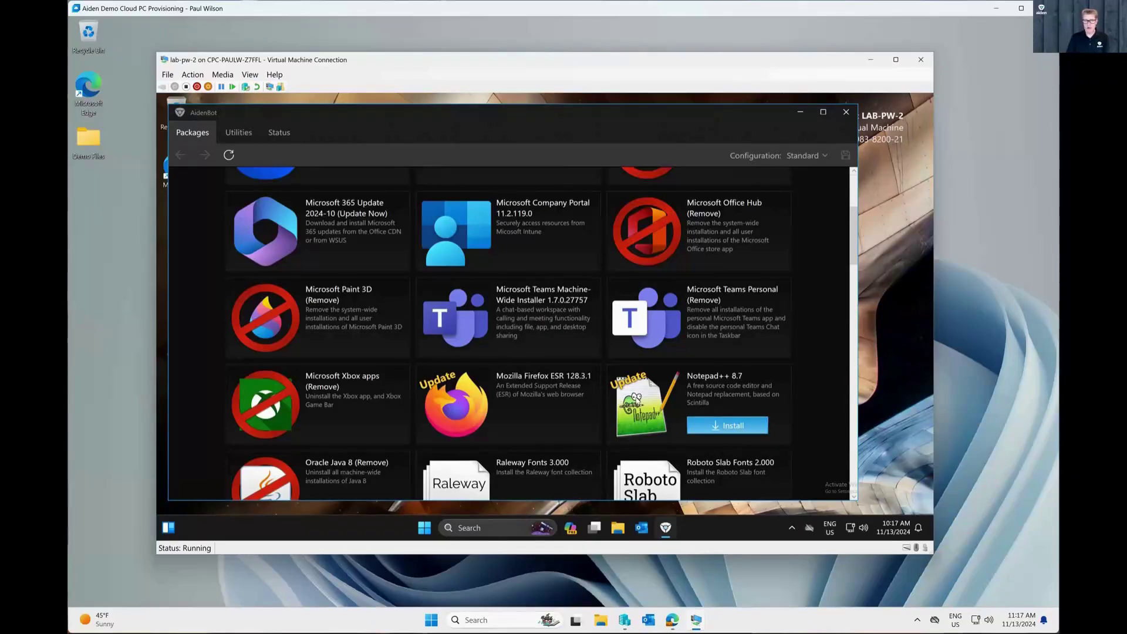
scroll(662, 380, "down", 2)
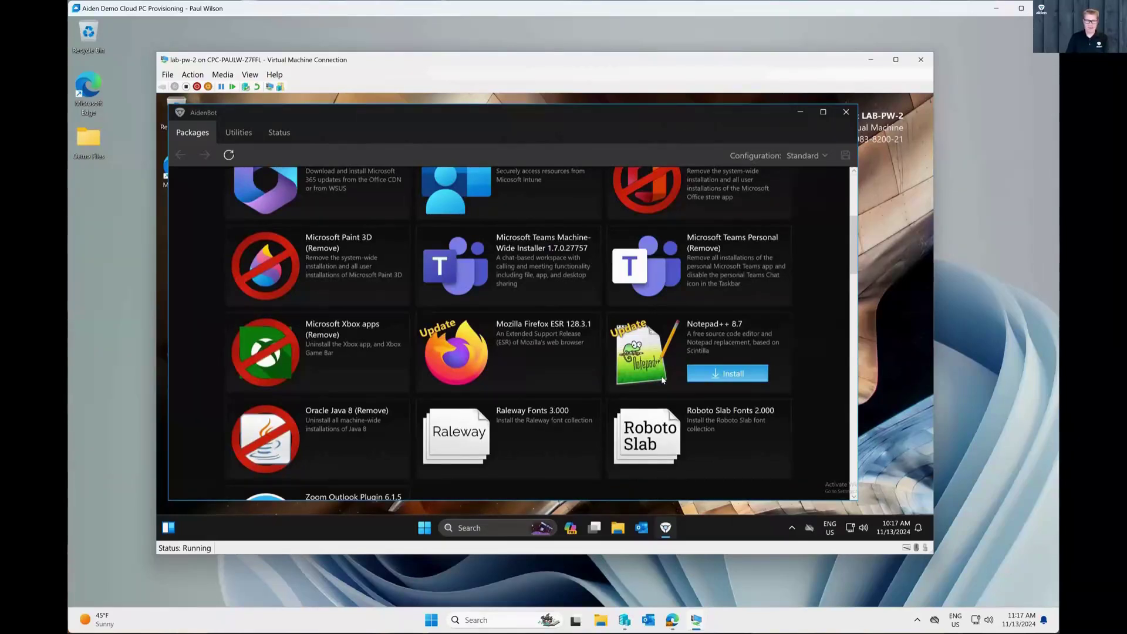
scroll(662, 381, "down", 1)
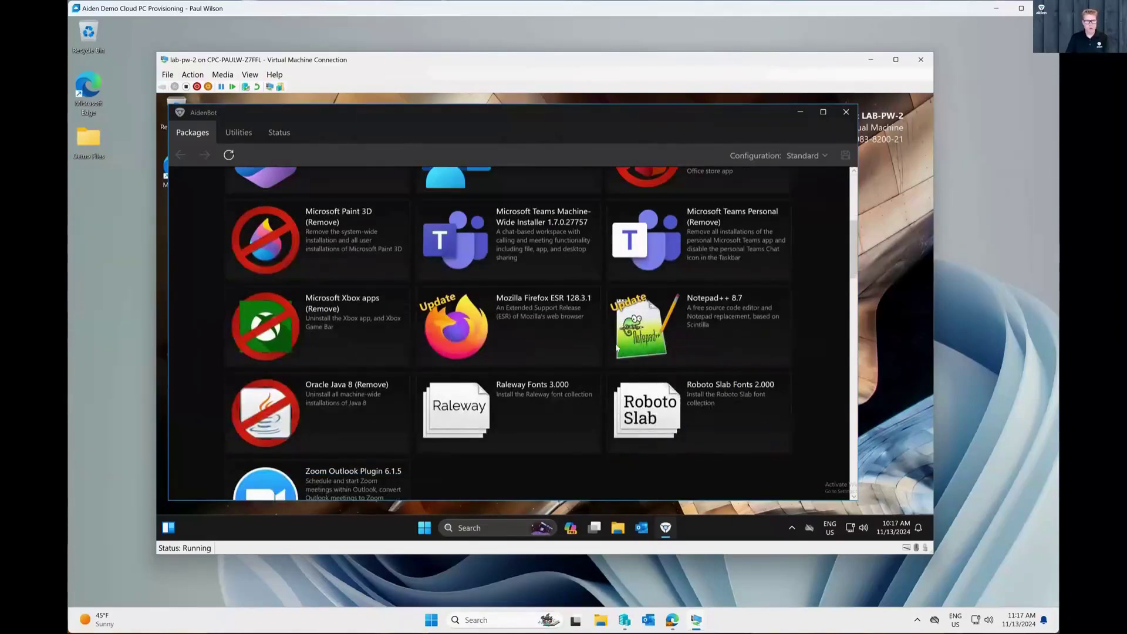
scroll(617, 348, "up", 10)
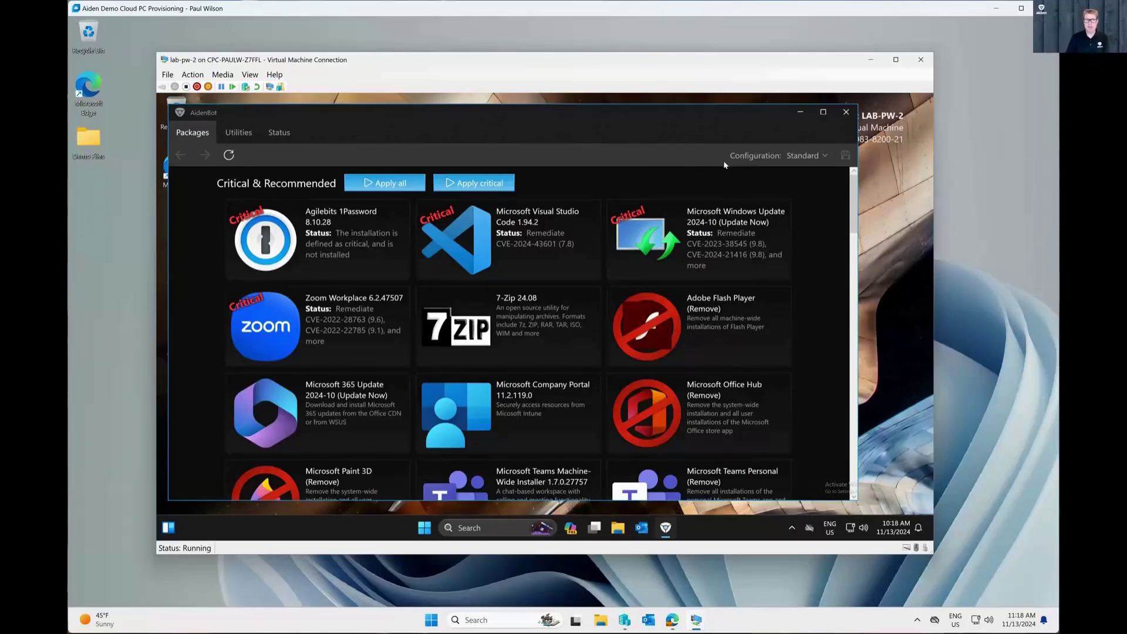
Step: Change the AidenBot configuration from Standard to Lawyer
left_click(809, 157)
scroll(814, 273, "up", 2)
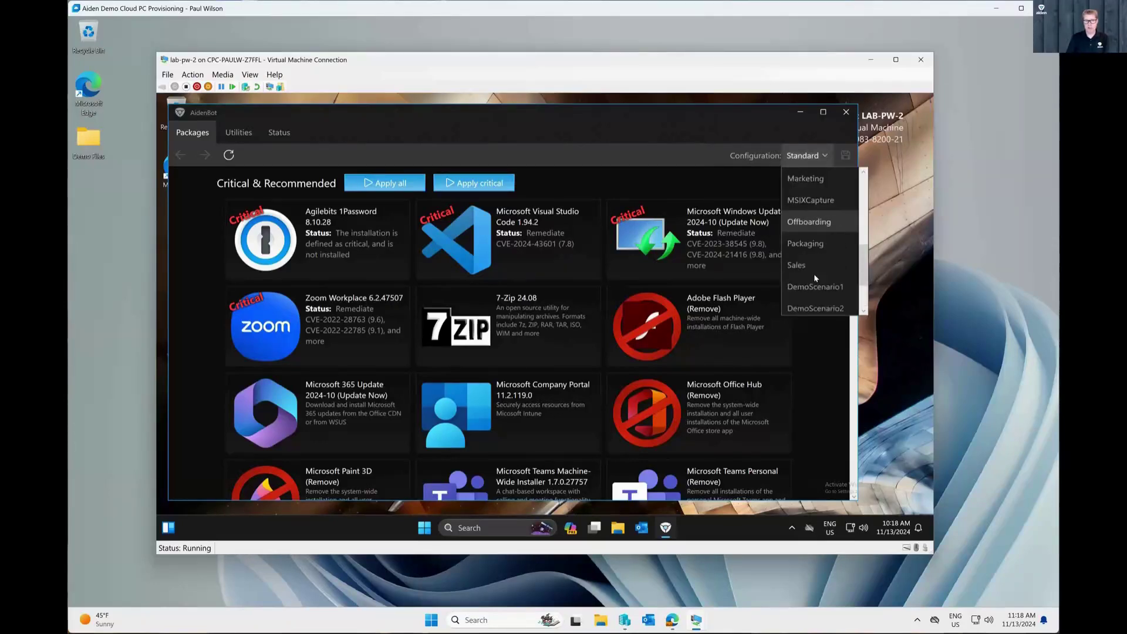
scroll(813, 264, "up", 3)
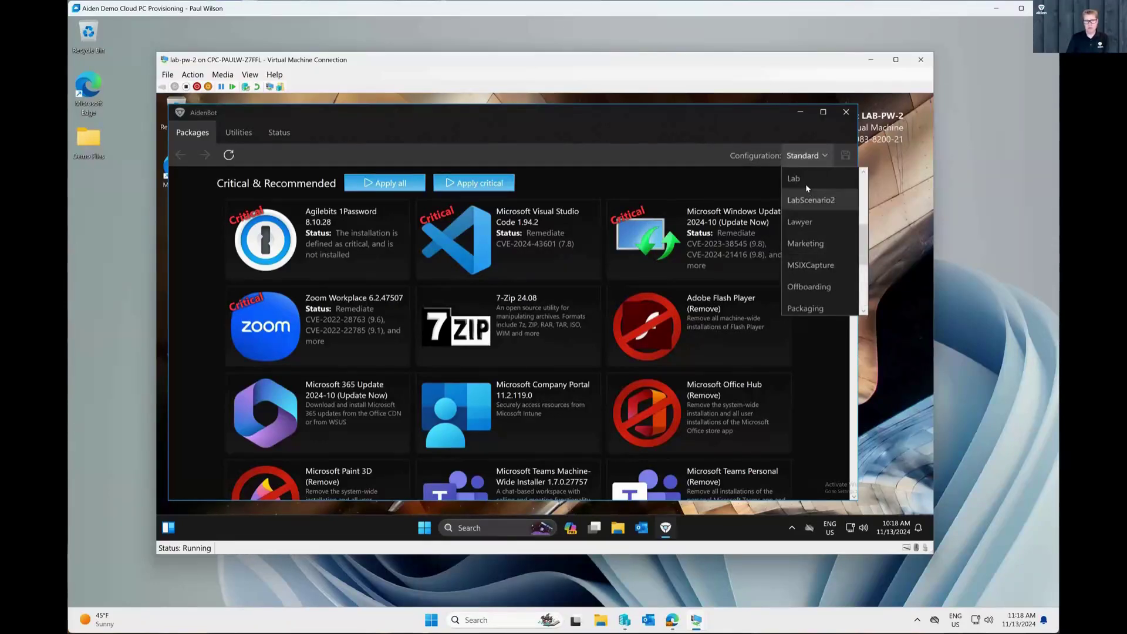
left_click(816, 221)
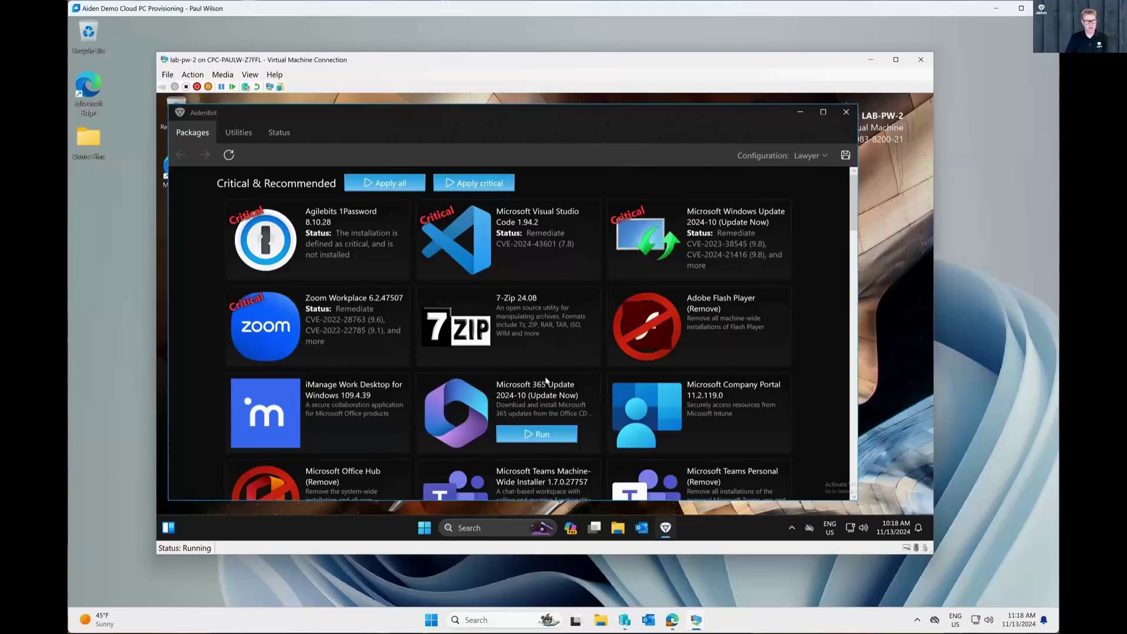
Step: Examine the packages offered by the Lawyer configuration, including the optional ones such as the BigHand and Litera tools
scroll(546, 380, "down", 5)
scroll(546, 381, "down", 6)
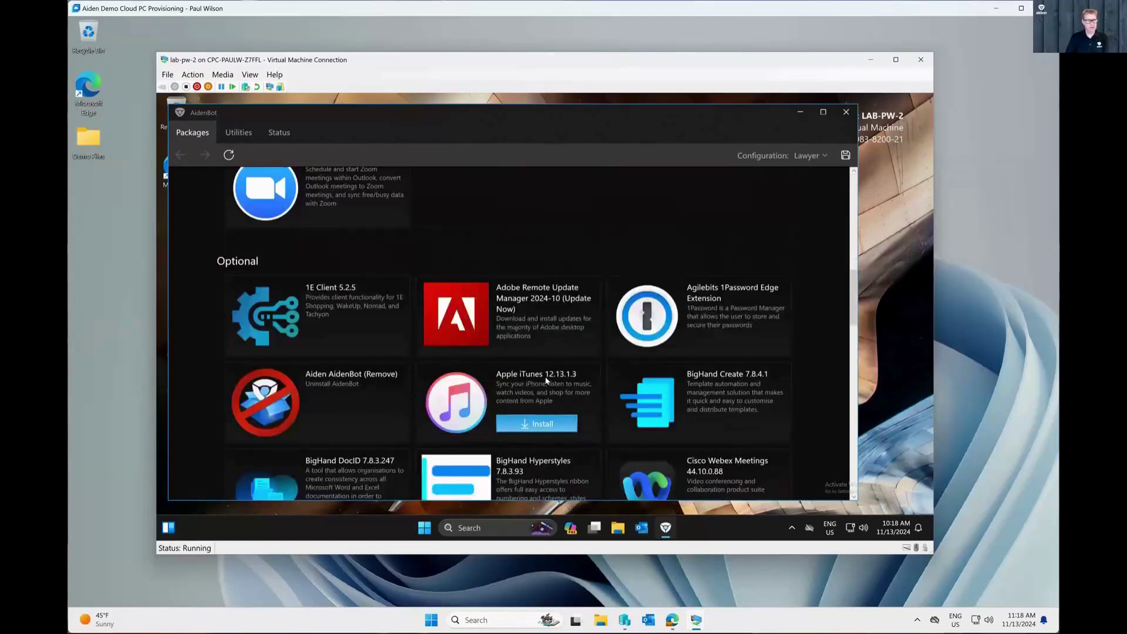
scroll(546, 381, "down", 2)
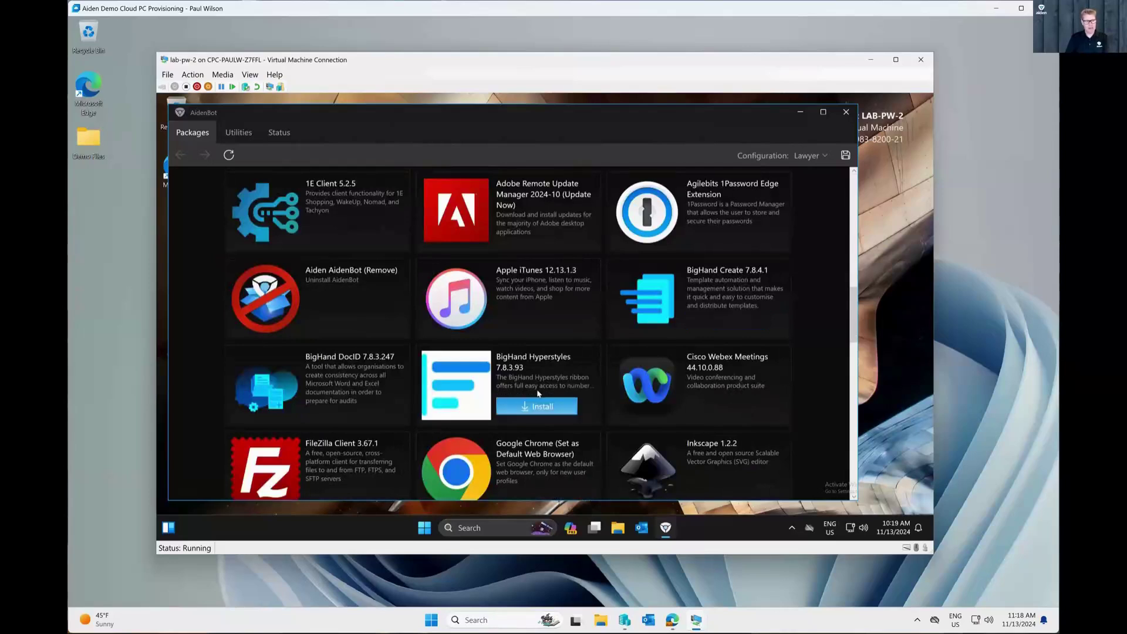
scroll(535, 393, "down", 2)
scroll(578, 385, "down", 2)
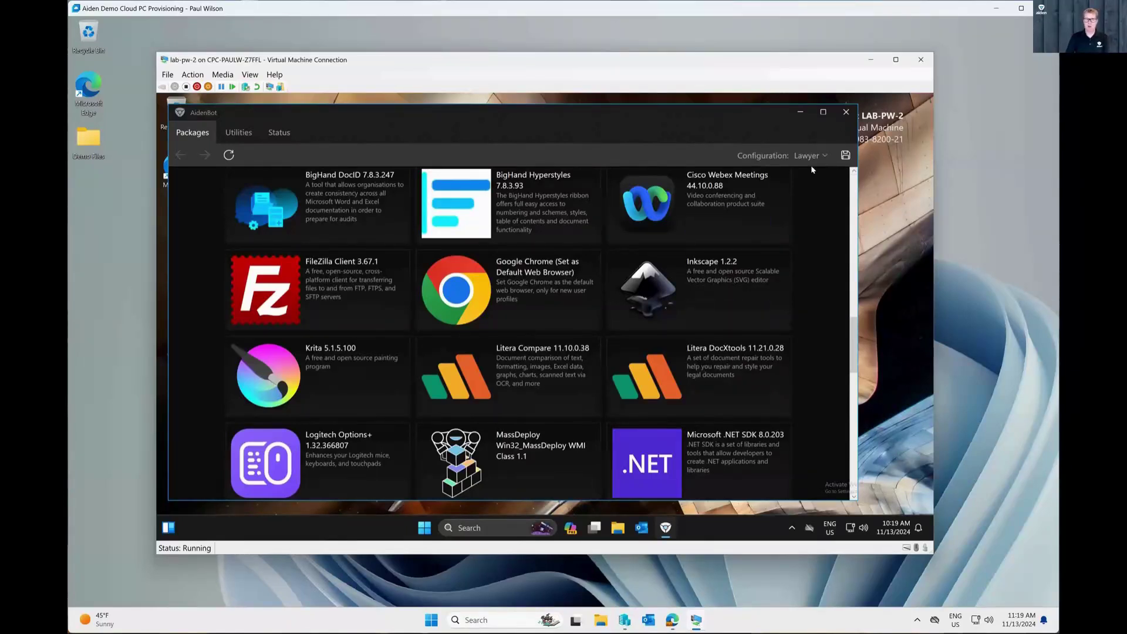
scroll(721, 241, "down", 10)
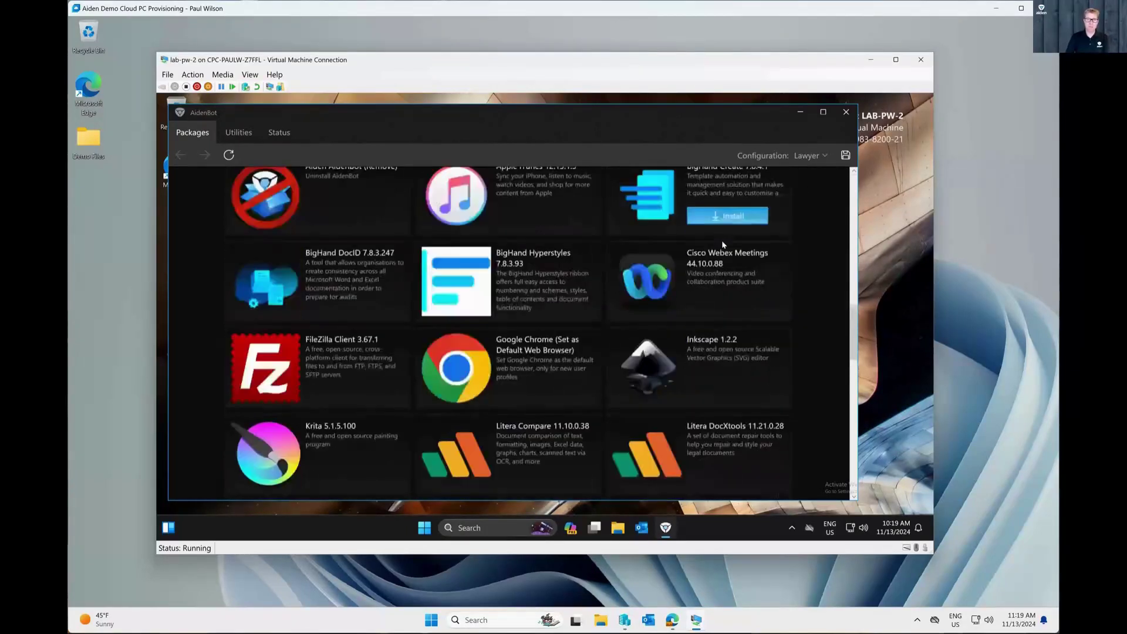
Step: Apply all Critical & Recommended packages of the Lawyer configuration
scroll(721, 241, "up", 10)
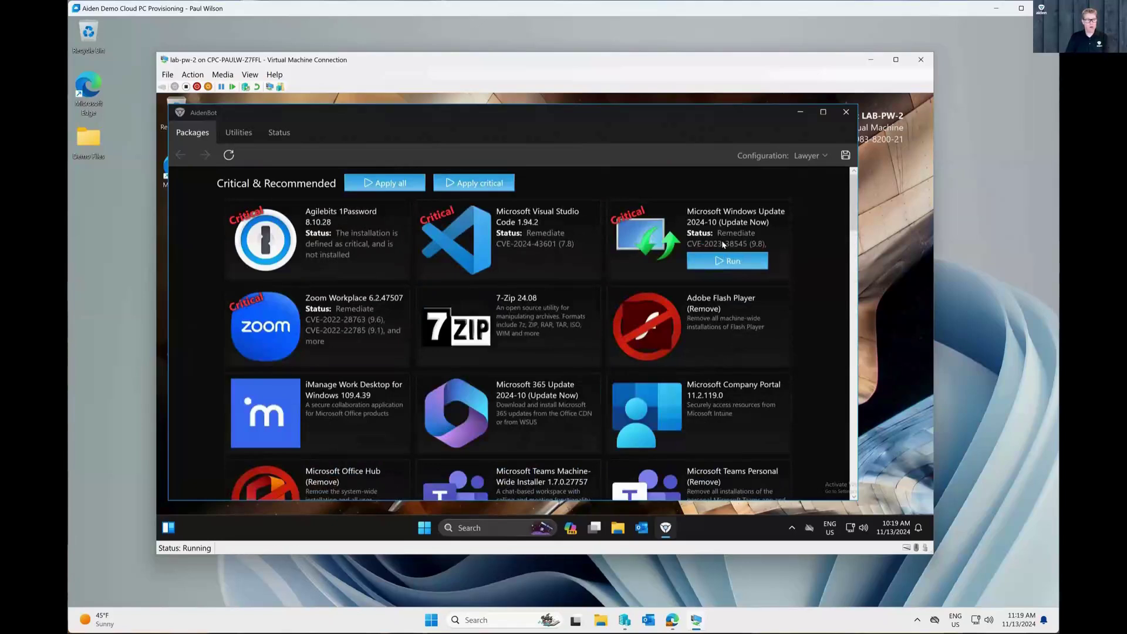
mouse_move(387, 250)
left_click(383, 184)
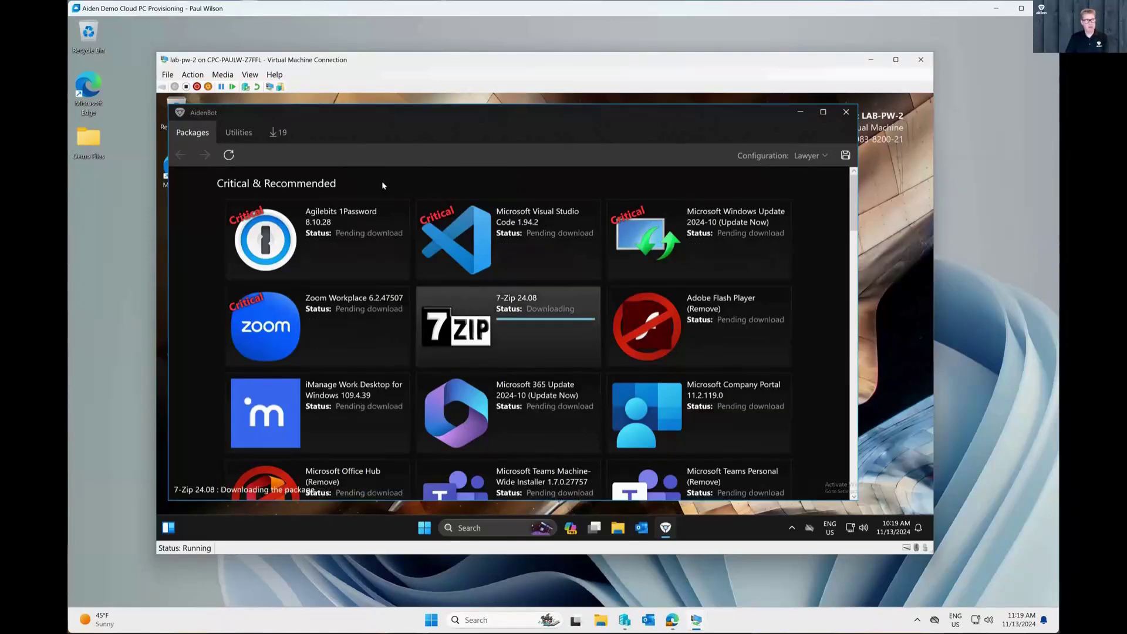
Step: Open the deployment status view and review the queued packages and the history of completed ones
left_click(273, 134)
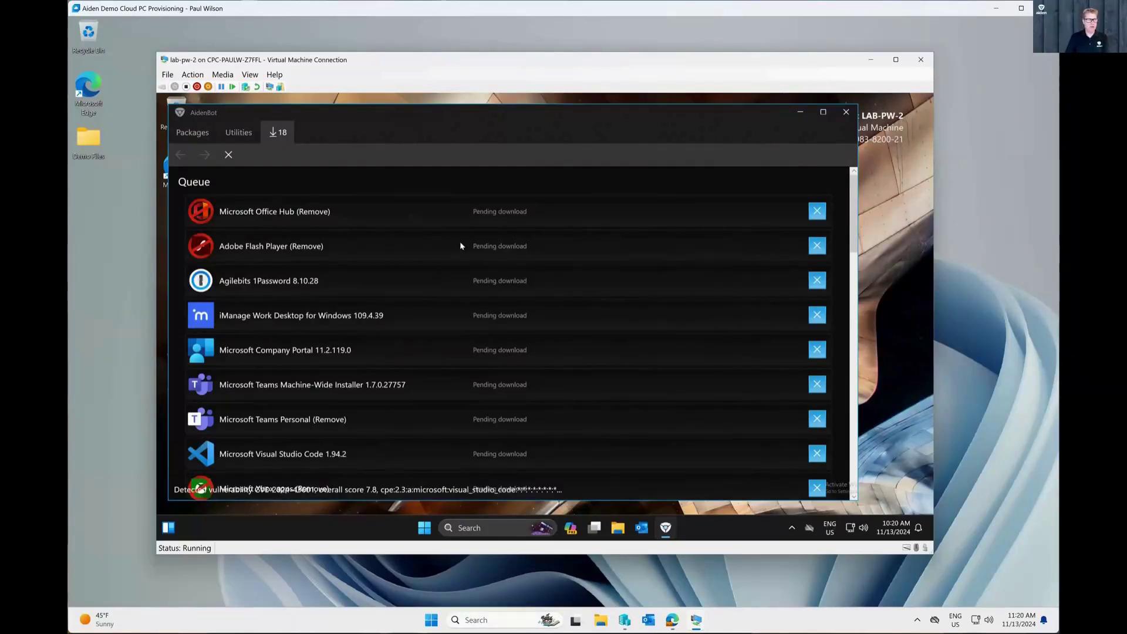
scroll(539, 284, "down", 4)
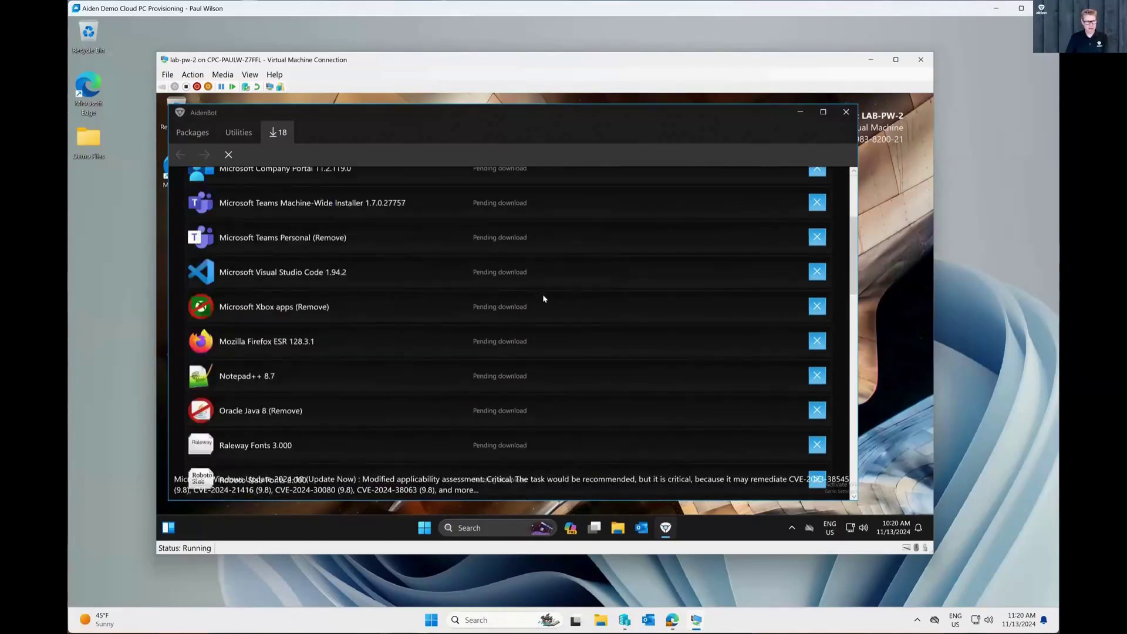
scroll(543, 300, "up", 2)
scroll(544, 300, "down", 5)
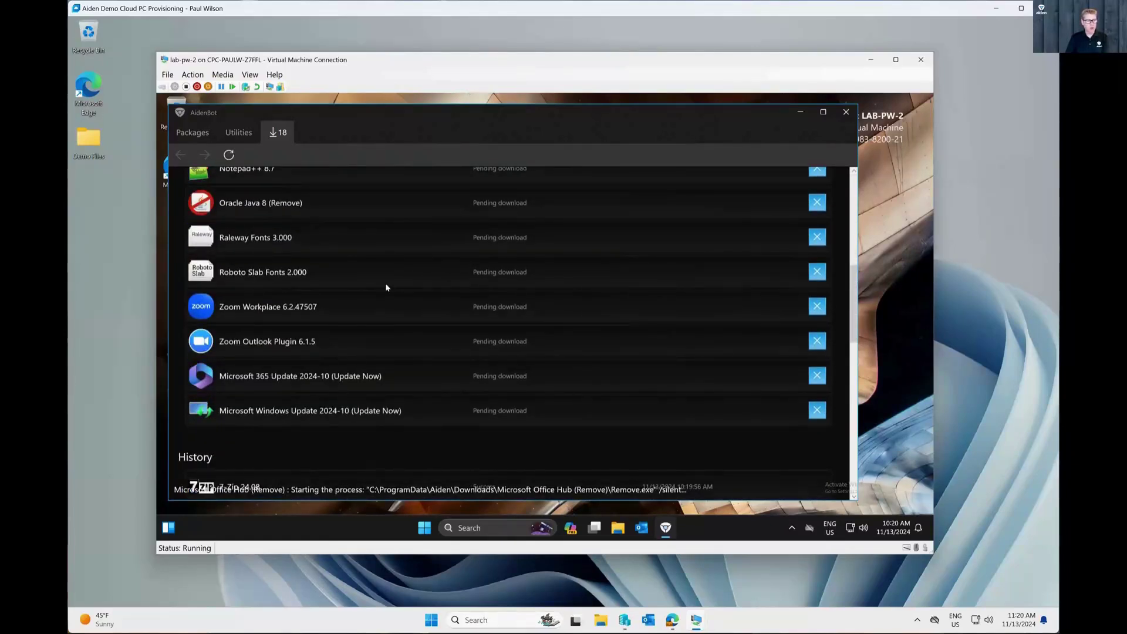
scroll(428, 323, "down", 3)
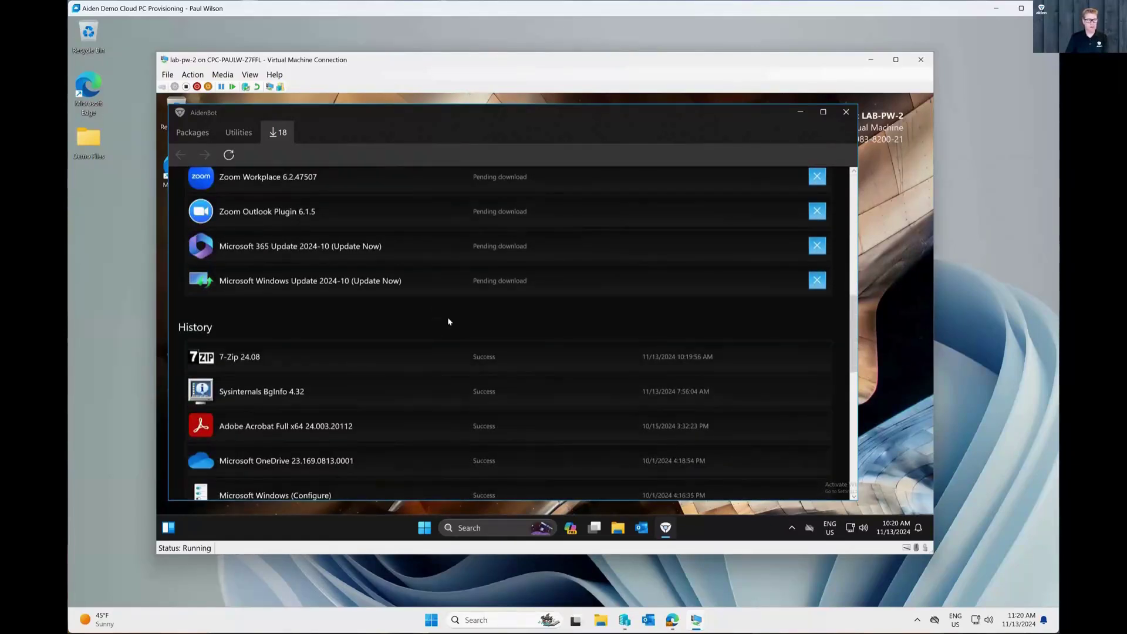
scroll(448, 320, "up", 7)
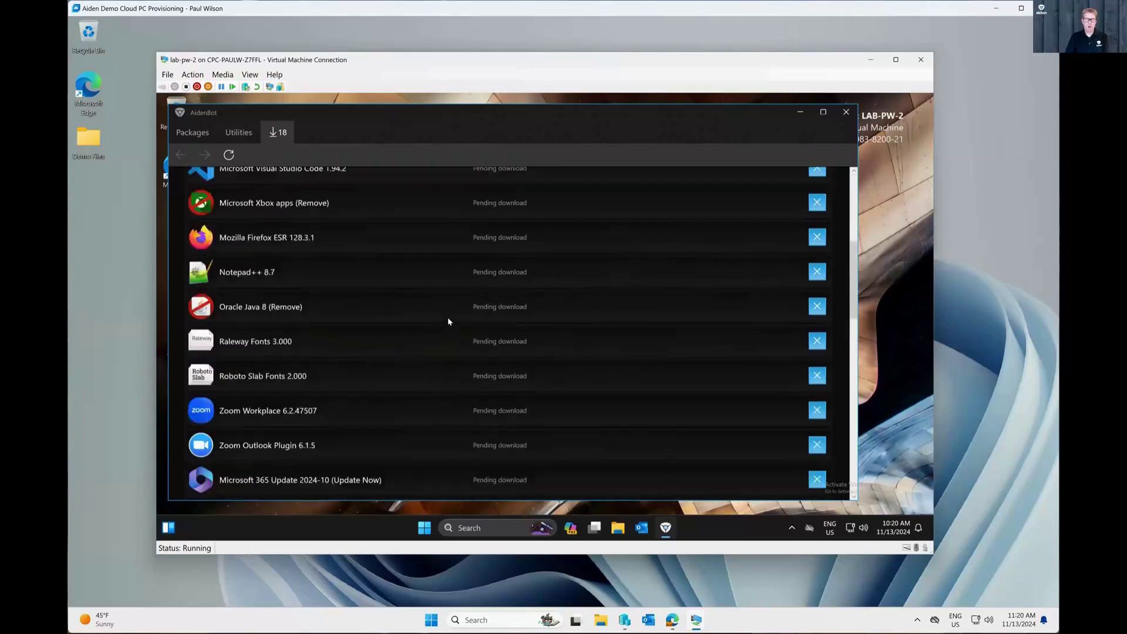
scroll(491, 326, "up", 5)
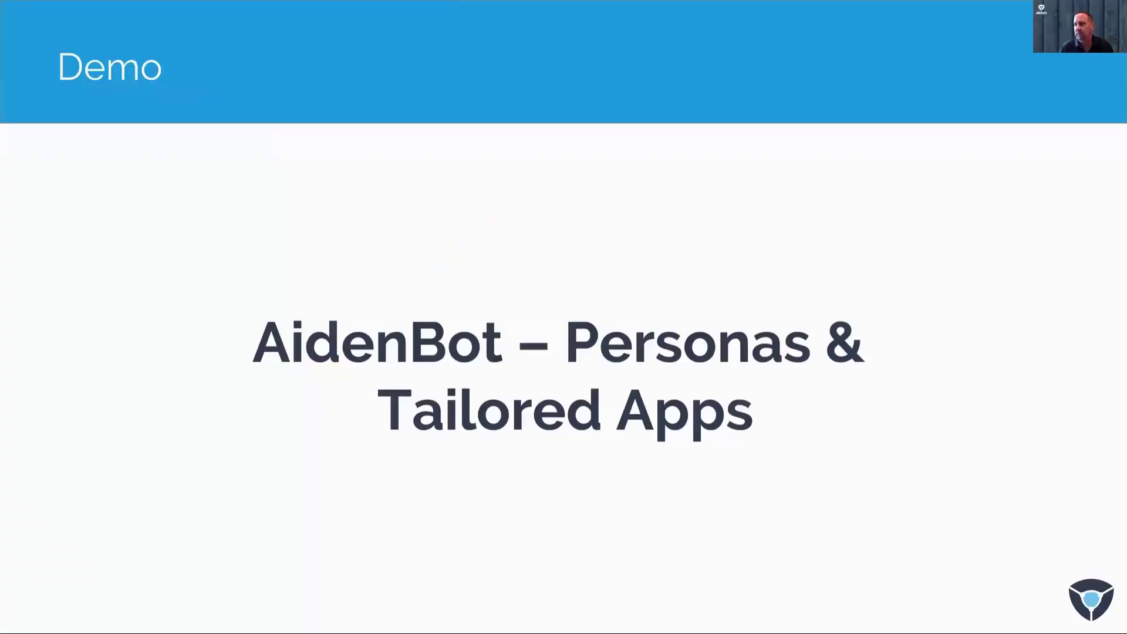
key("Right")
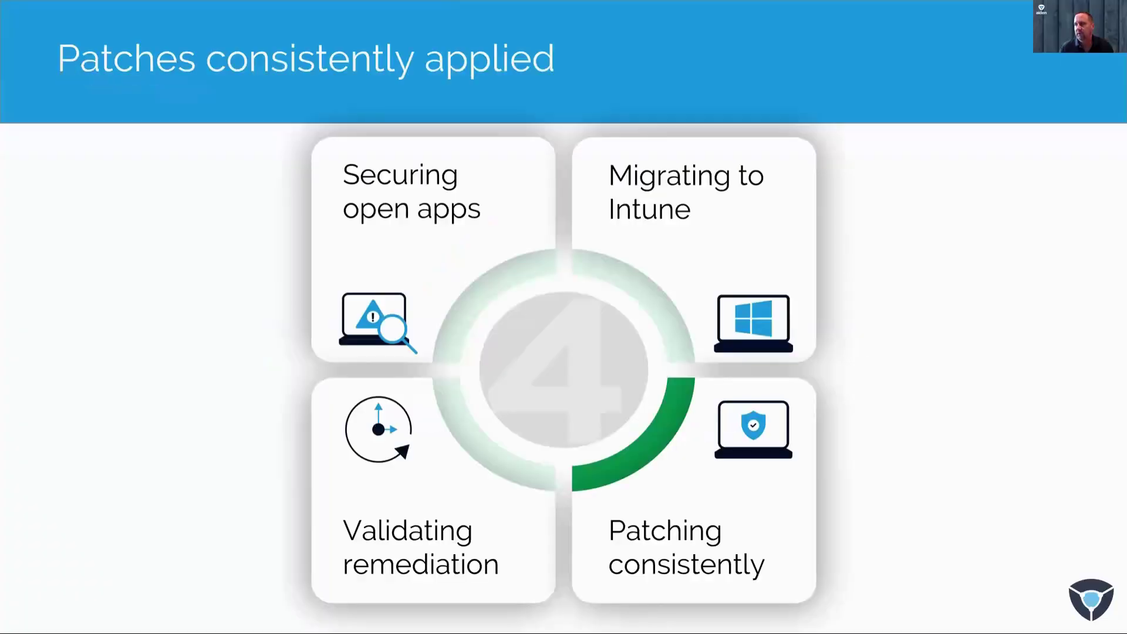
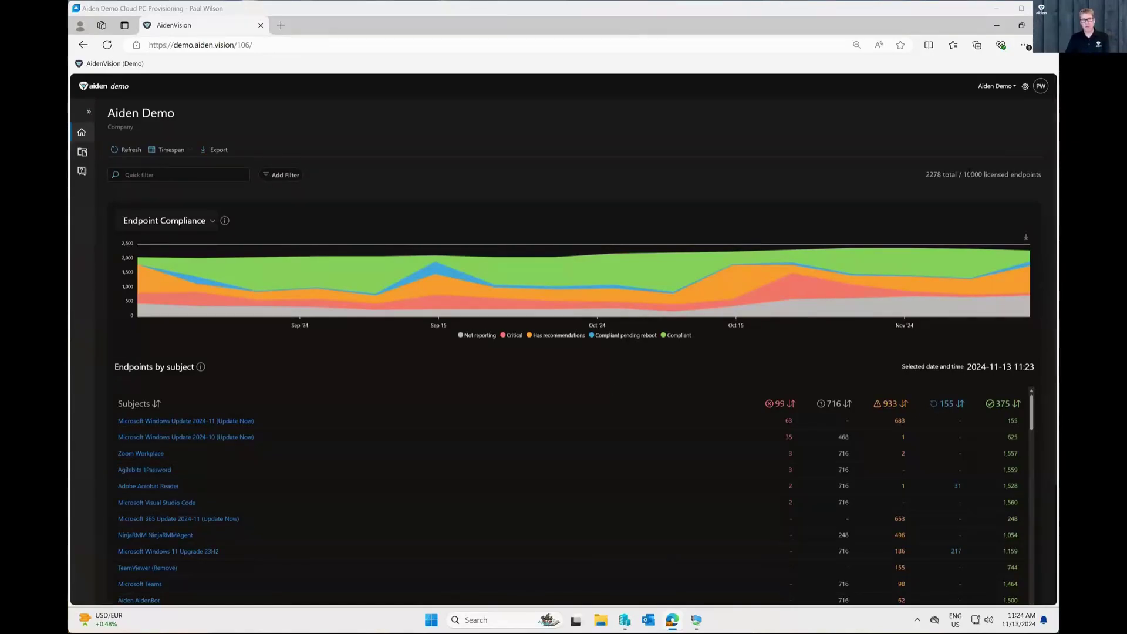
Step: In the AidenVision company overview, check the endpoint total, the selected date and time, and the endpoints listed by subject
left_click_drag(956, 174, 925, 175)
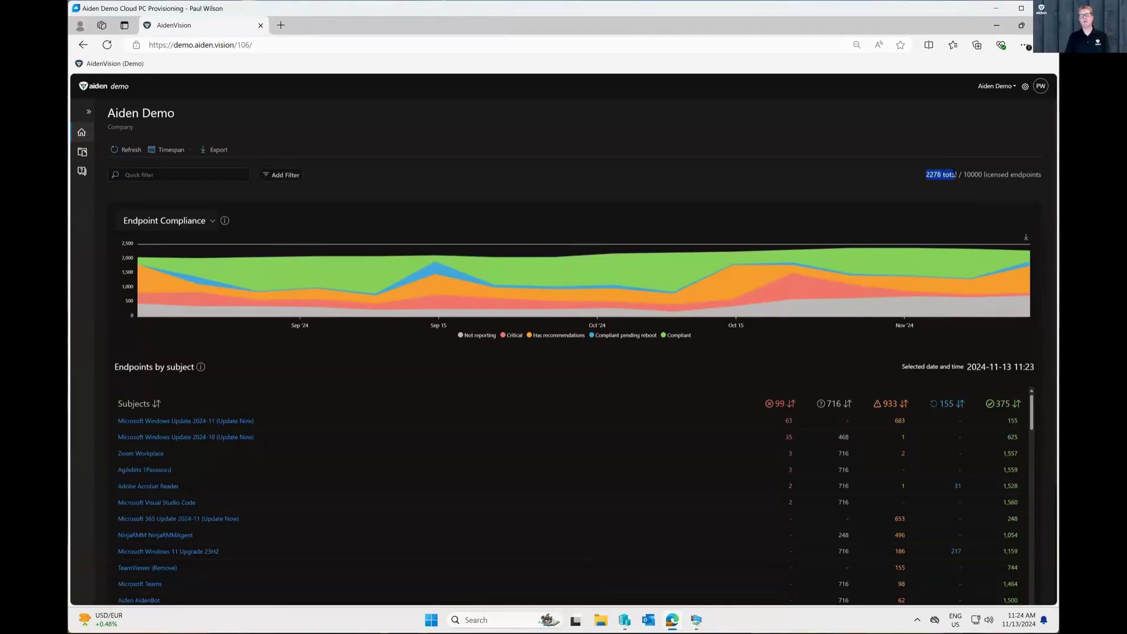
left_click_drag(901, 366, 1034, 366)
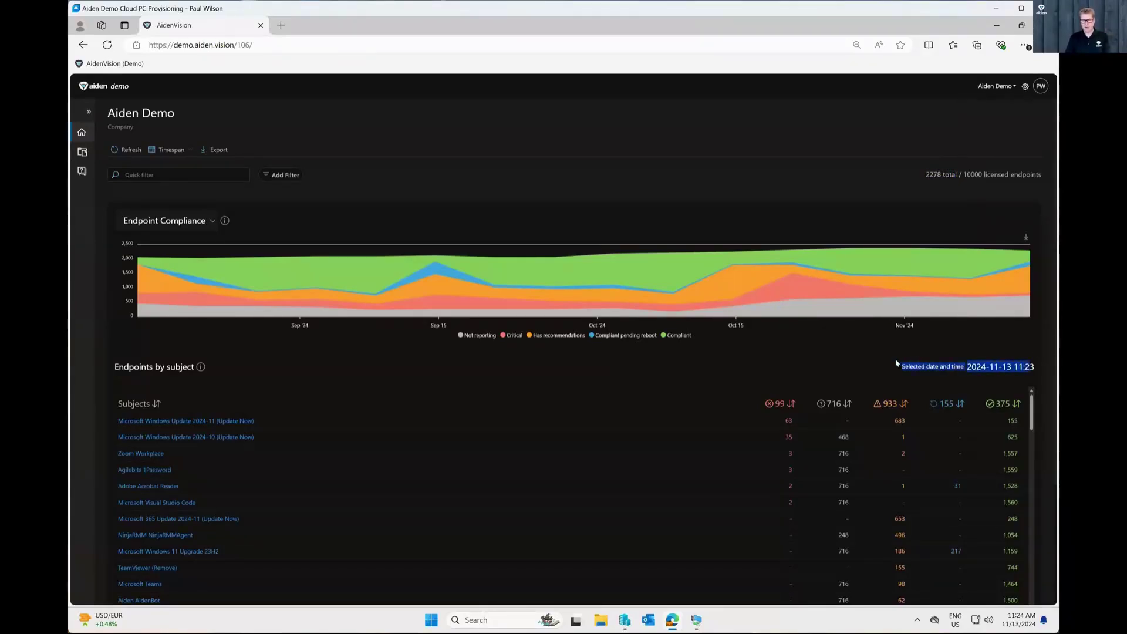
left_click(879, 357)
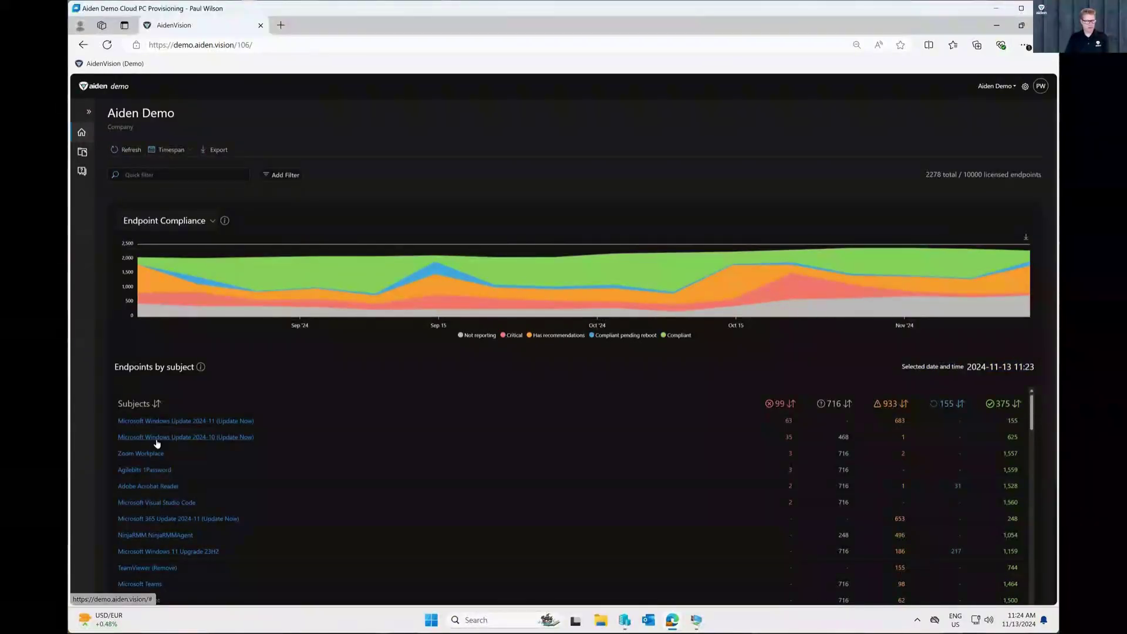
scroll(166, 442, "down", 1)
scroll(801, 446, "up", 1)
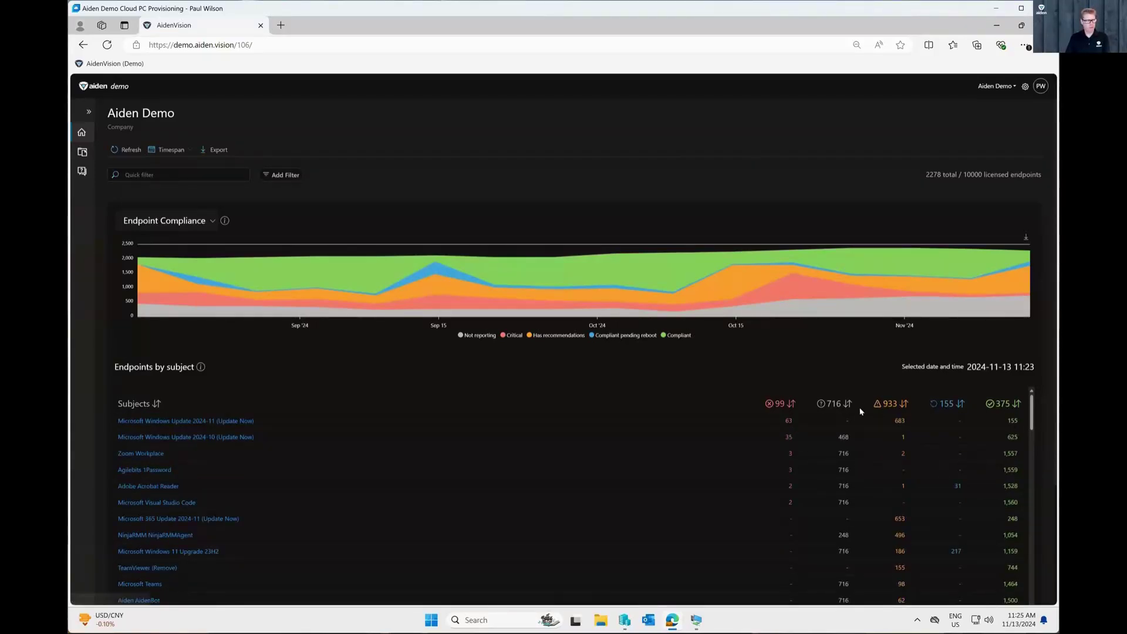
Step: Check the available timespans, show the endpoint compliance data for 21 August 2024, and verify the selected date and time
mouse_move(351, 293)
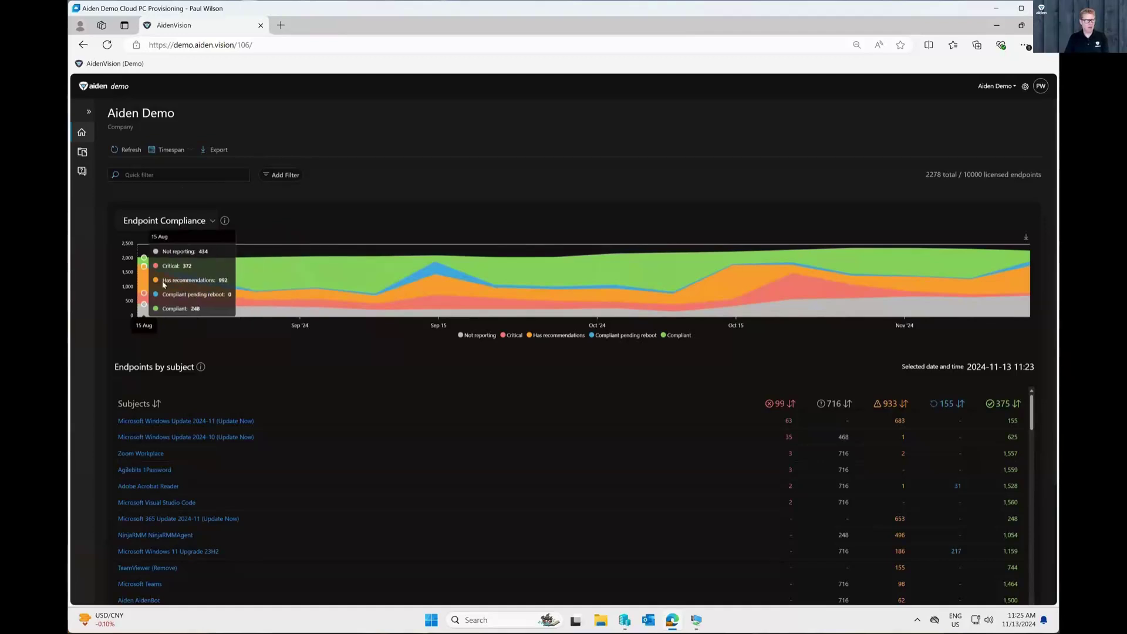
left_click(183, 154)
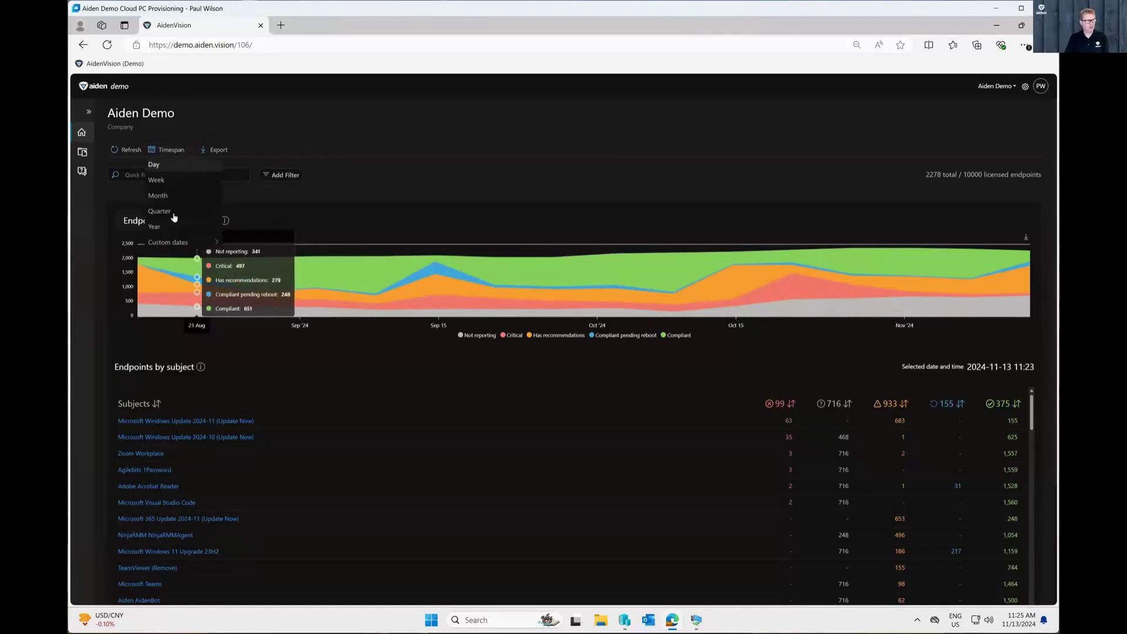
left_click(180, 284)
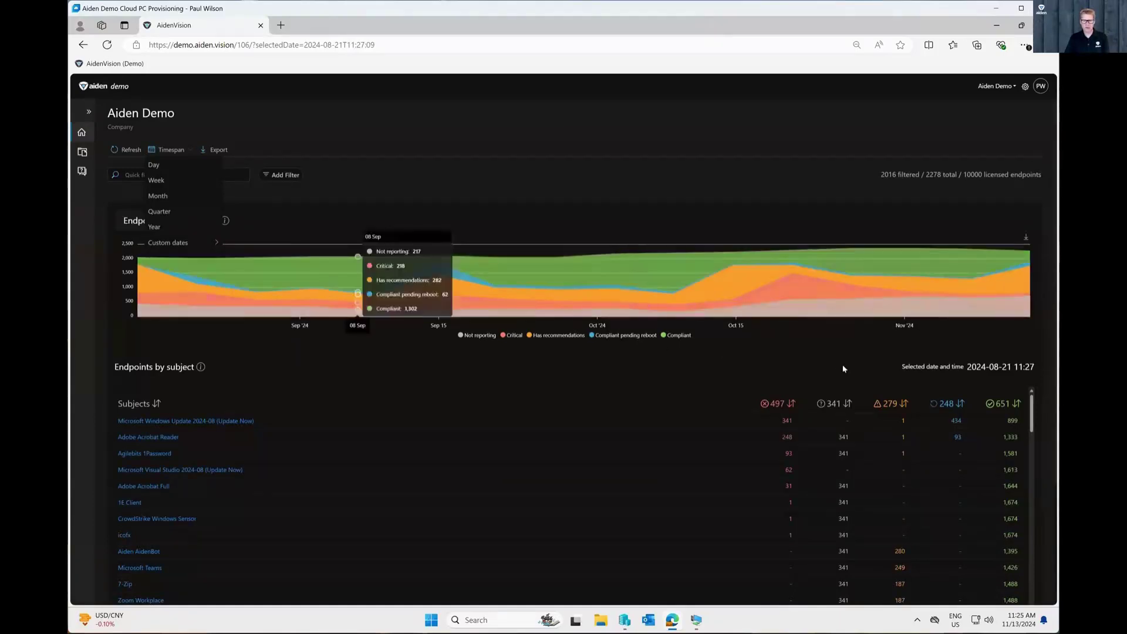
left_click_drag(981, 376, 1035, 369)
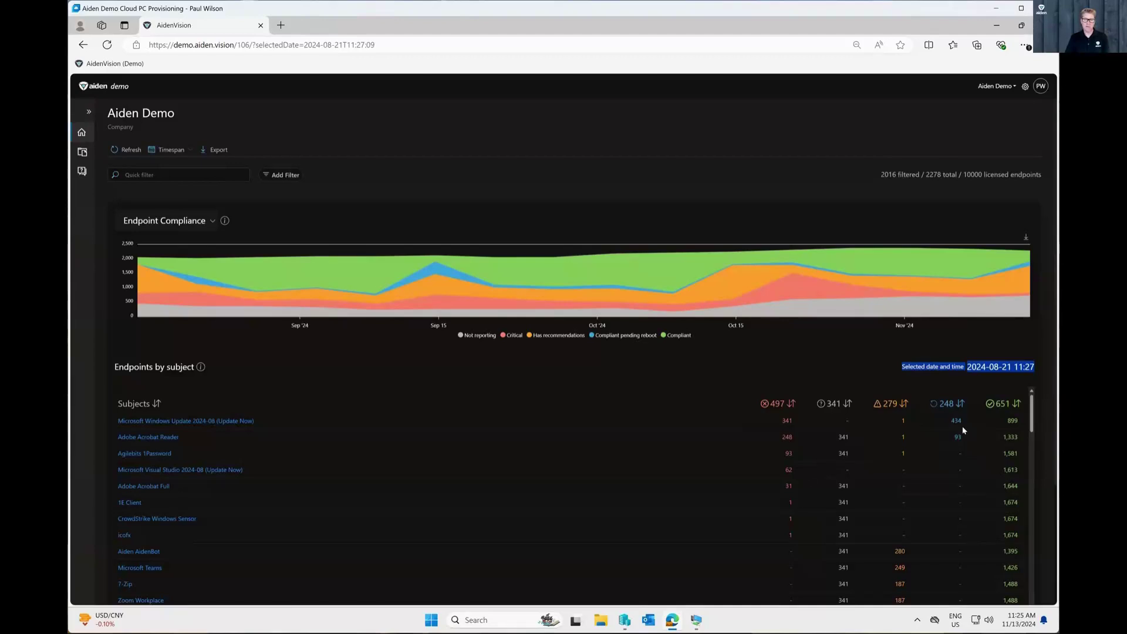
left_click(827, 386)
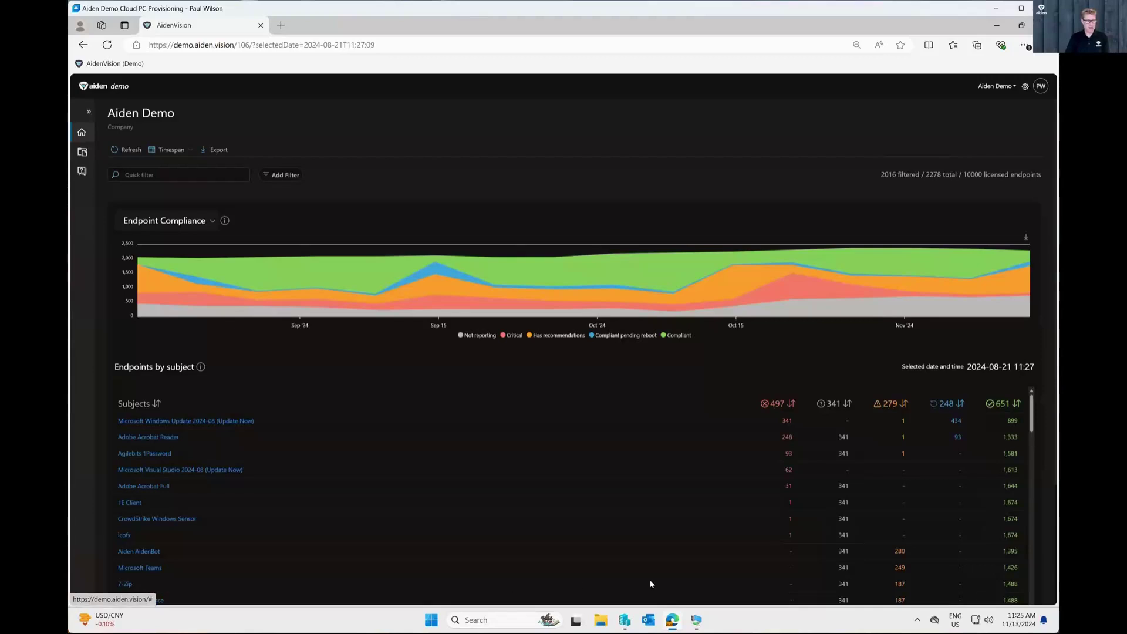
Step: Open the endpoints with recommendations for 7-Zip and examine the first endpoint's package version, justification and assessment date
left_click(900, 585)
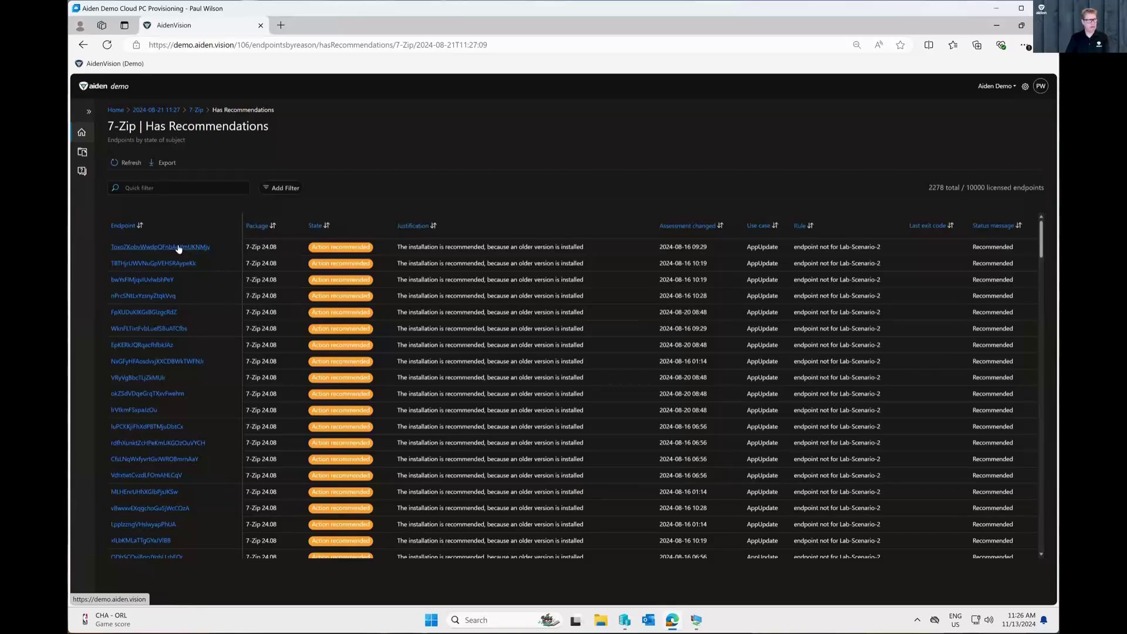
double_click(269, 247)
left_click_drag(269, 246, 252, 246)
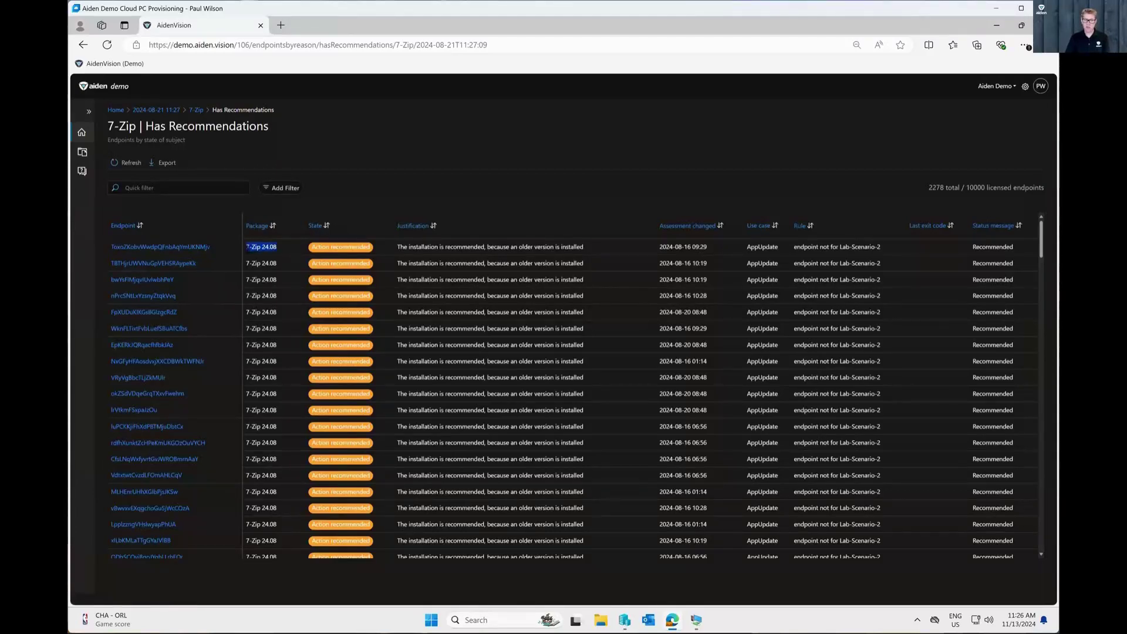
left_click_drag(252, 247, 246, 247)
left_click_drag(398, 247, 584, 251)
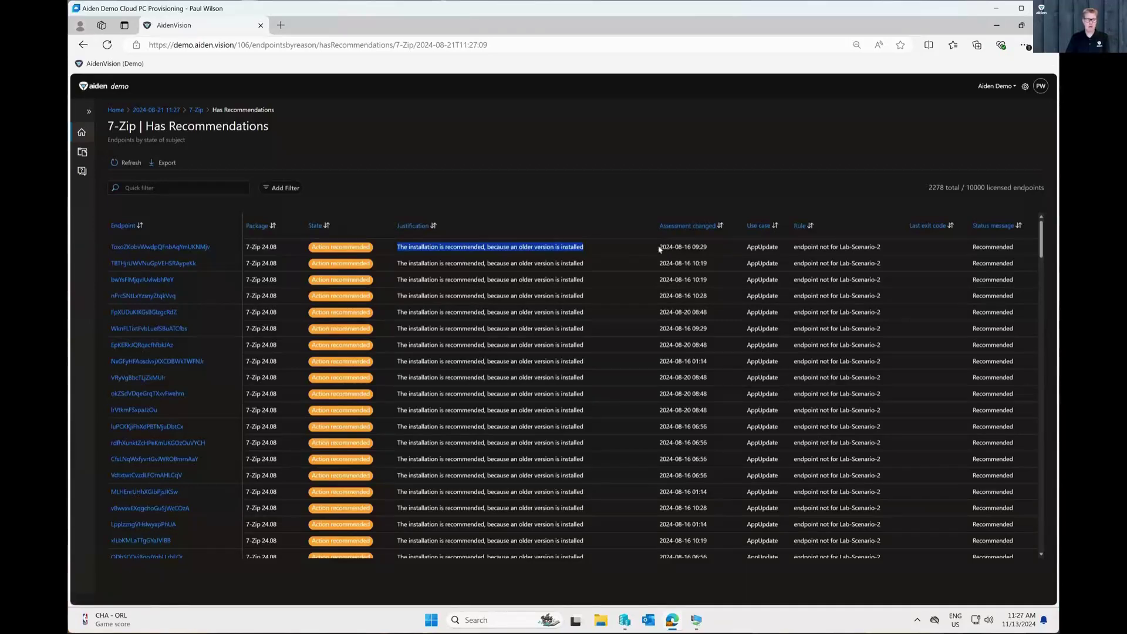
triple_click(704, 247)
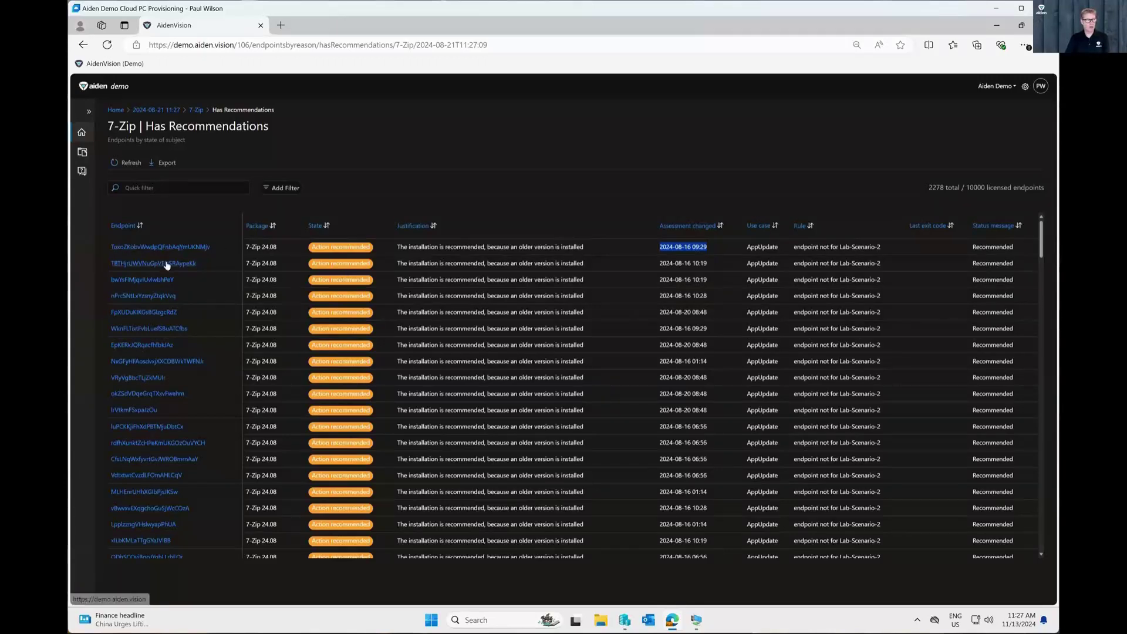
Step: Return to the Aiden Demo home overview and inspect the most recent part of the Endpoint Compliance chart
left_click(116, 110)
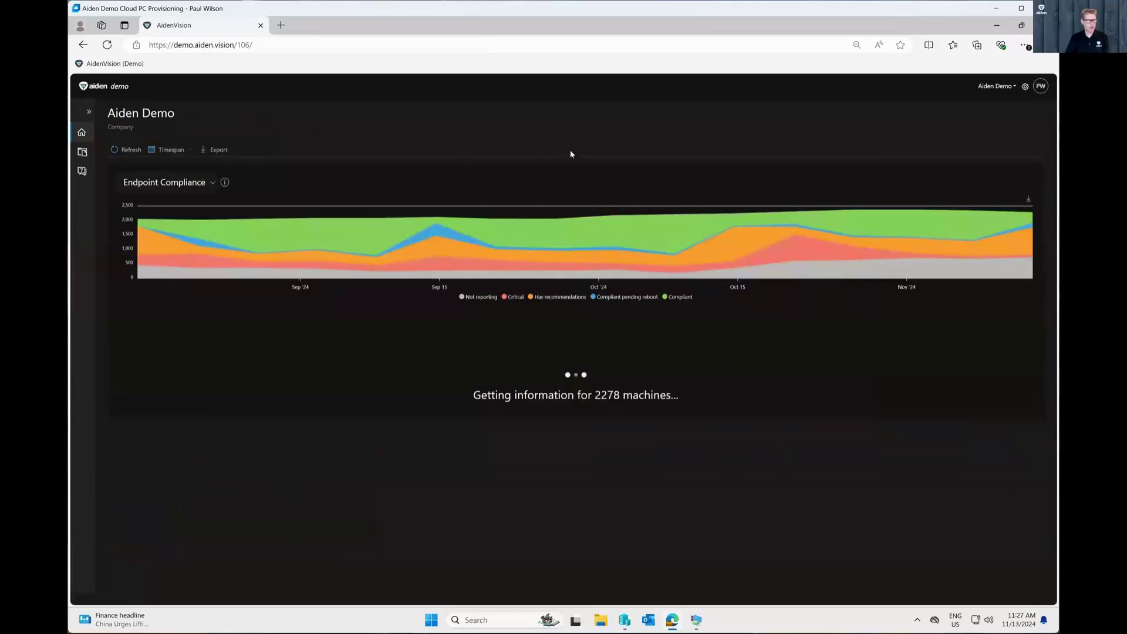
mouse_move(960, 270)
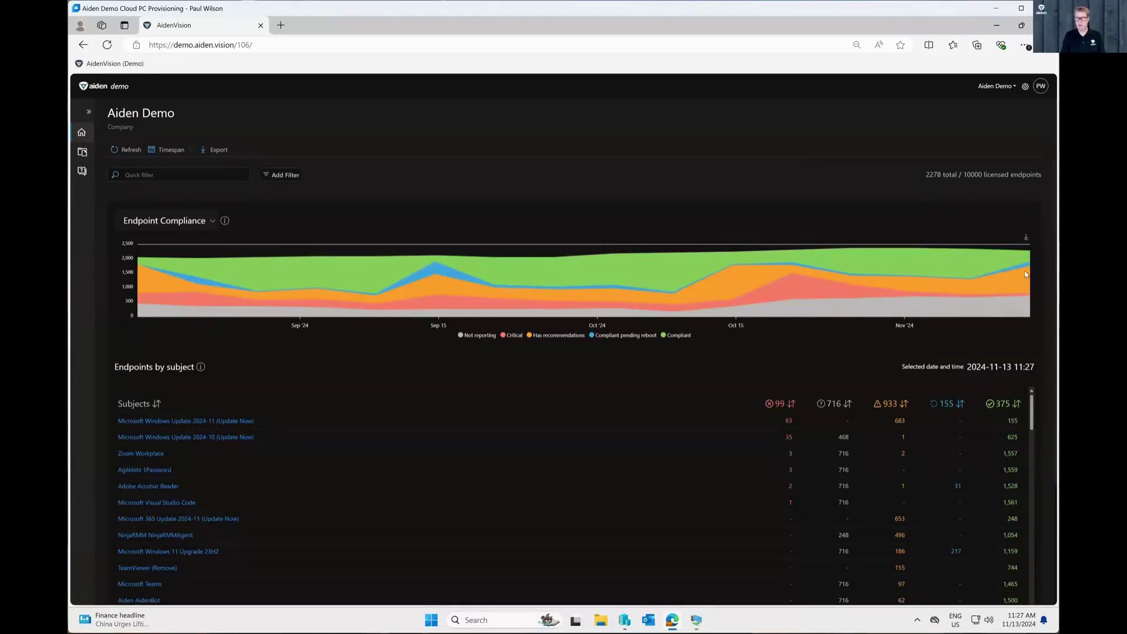
mouse_move(1026, 274)
Step: Look over the subject list and open the endpoints in critical state for Agilebits 1Password
scroll(111, 407, "down", 1)
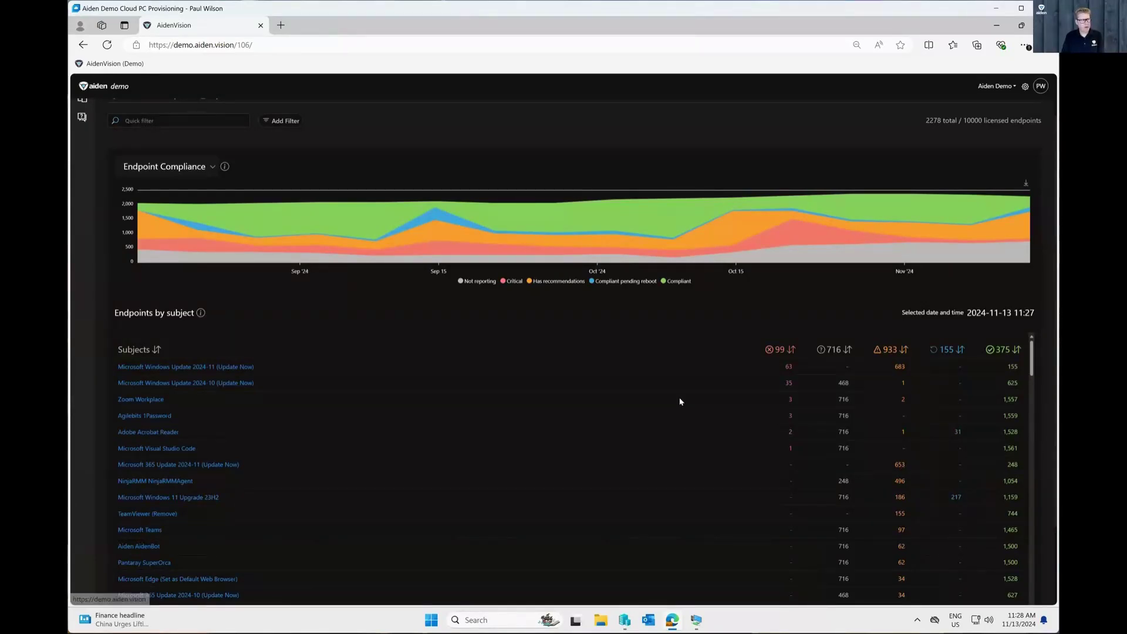
scroll(680, 401, "up", 1)
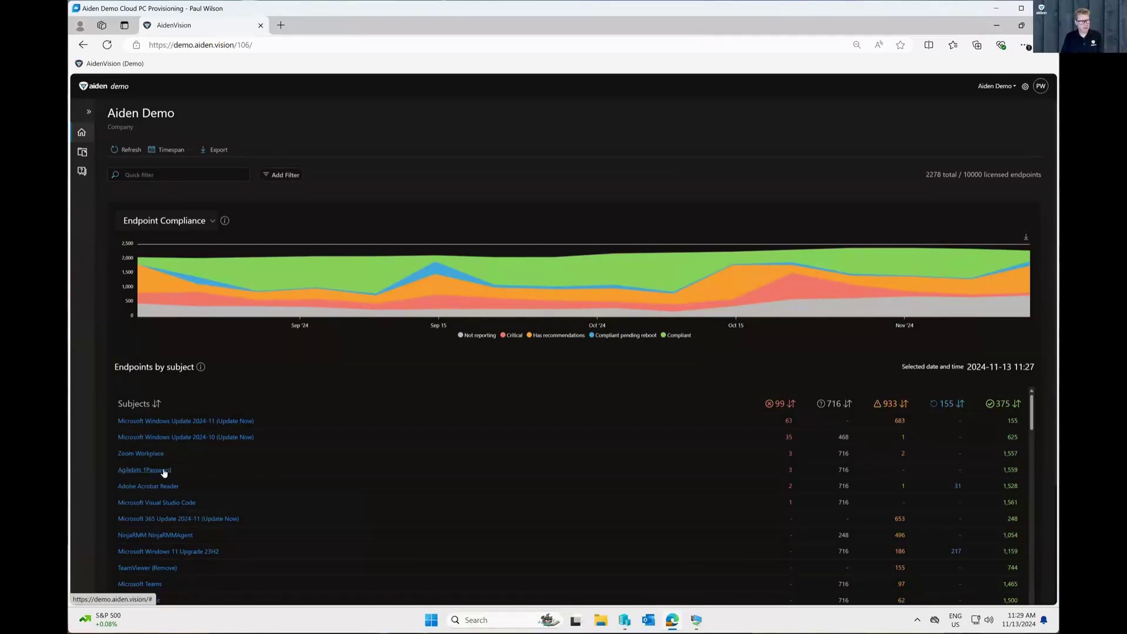
left_click(791, 469)
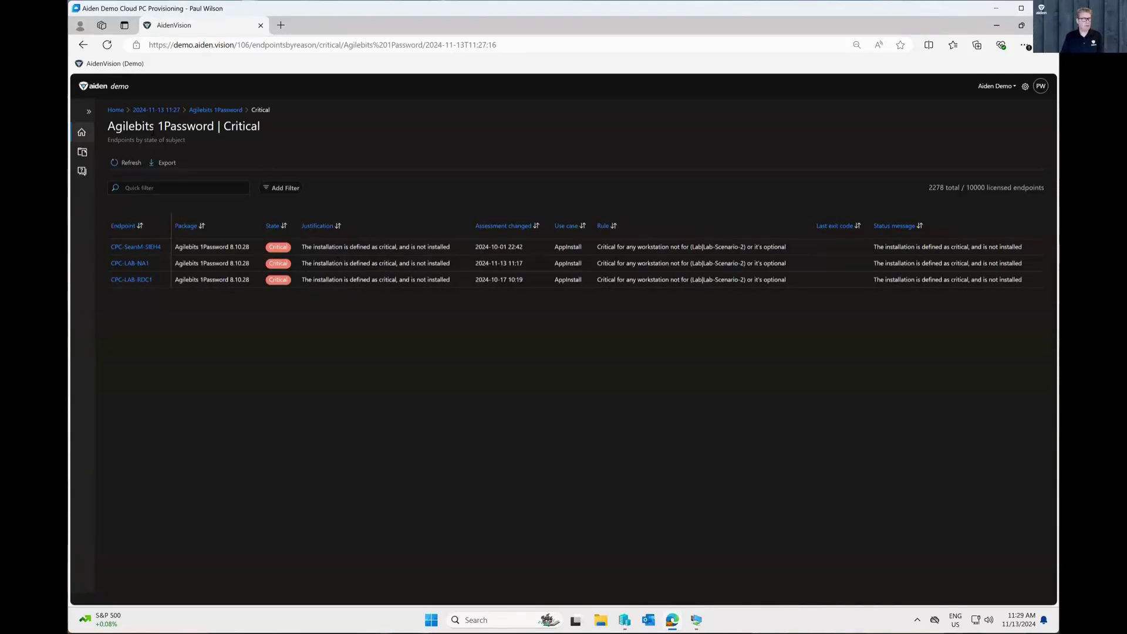
Step: From the home overview, open the critical endpoints for Zoom Workplace and examine the first endpoint's package version and justification
left_click(120, 111)
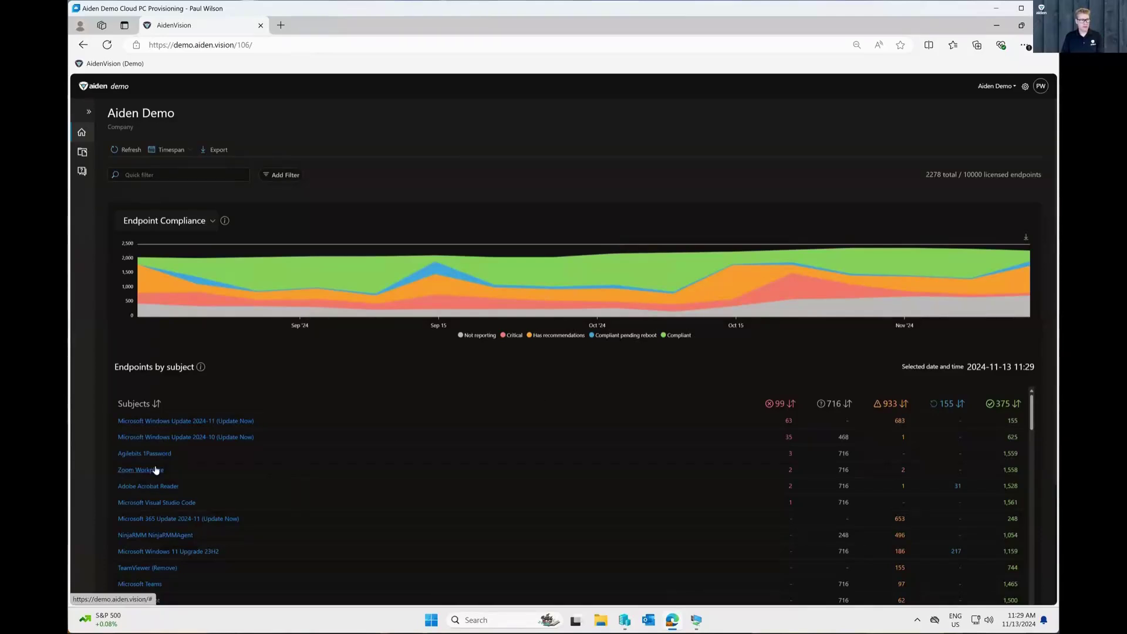
left_click(790, 471)
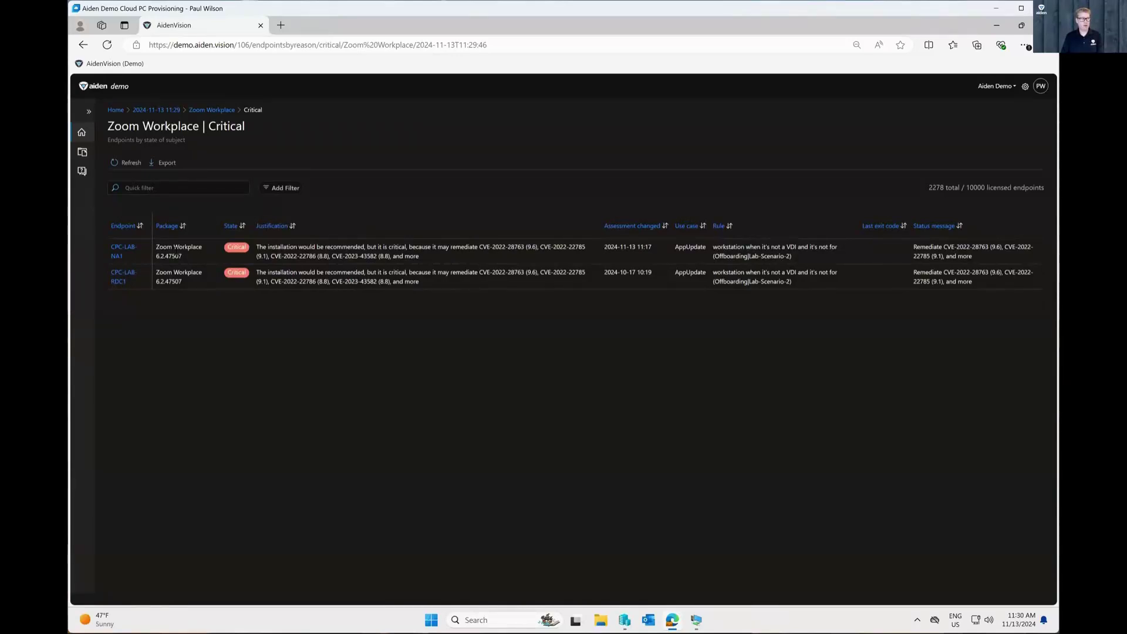
left_click_drag(181, 256, 152, 250)
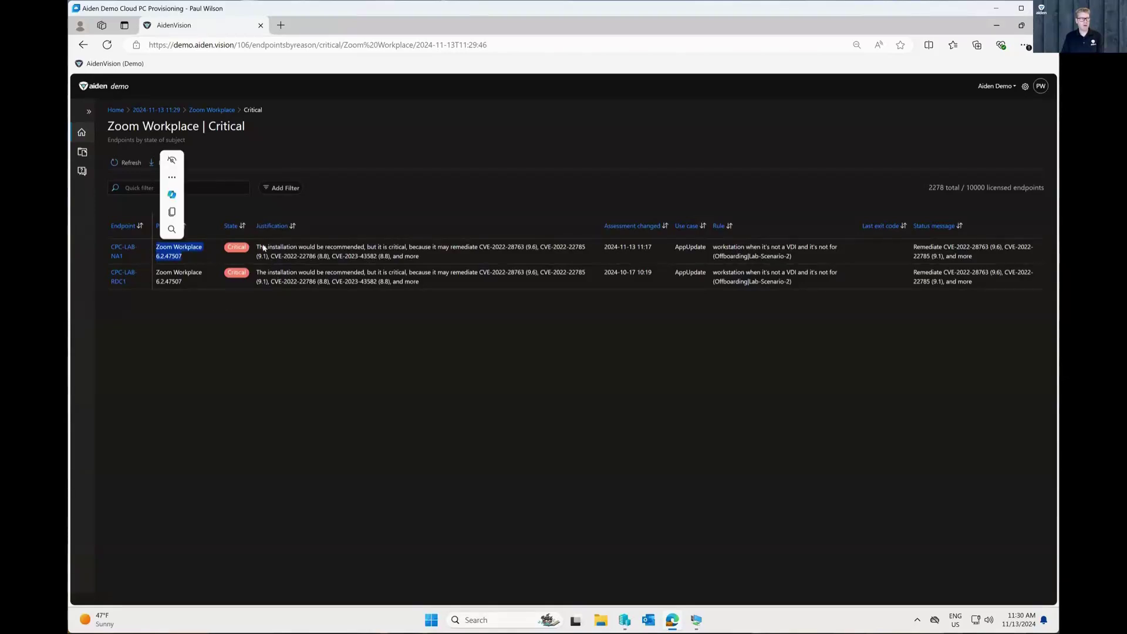
left_click_drag(258, 248, 452, 257)
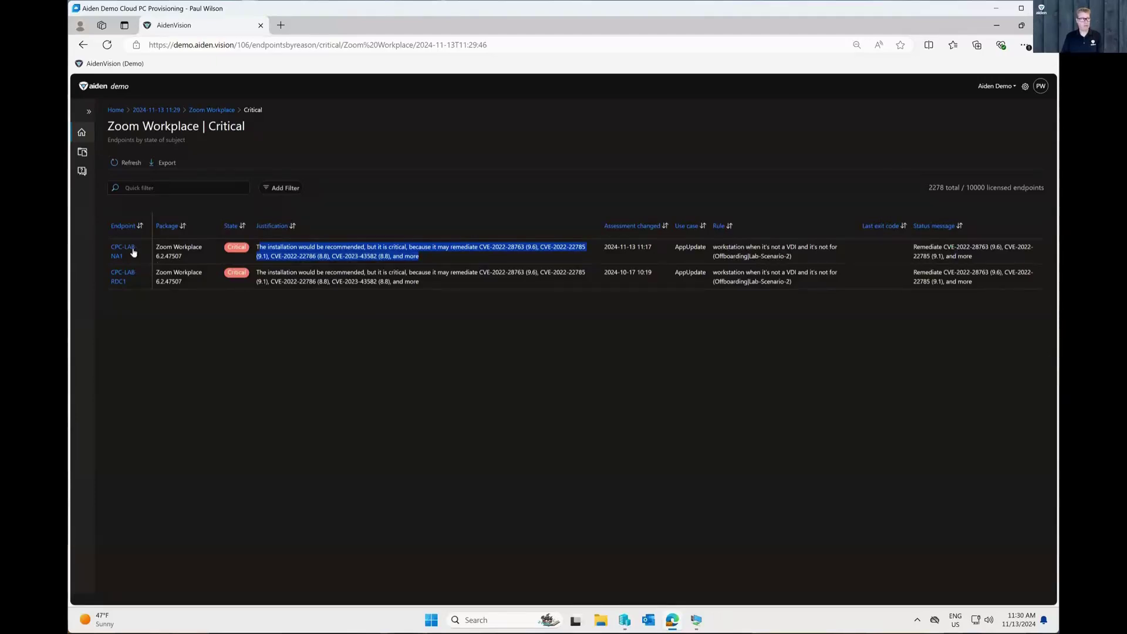
Step: Return to the home overview and check the AidenBot queue and history in the lab-pw-2 virtual machine before minimizing its window
left_click(116, 110)
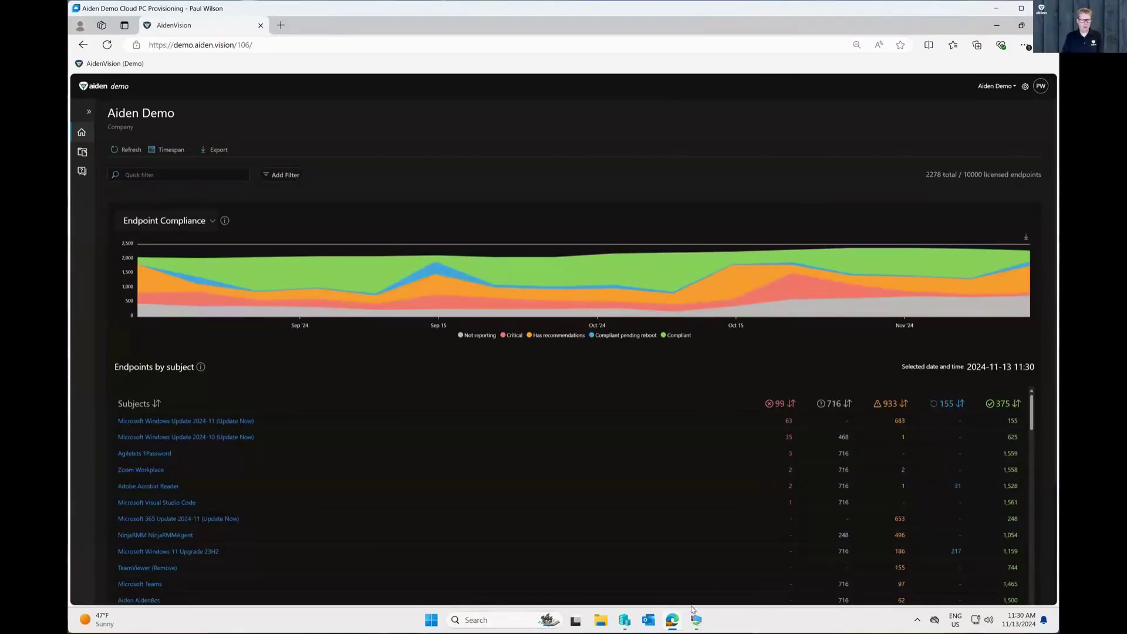
mouse_move(696, 617)
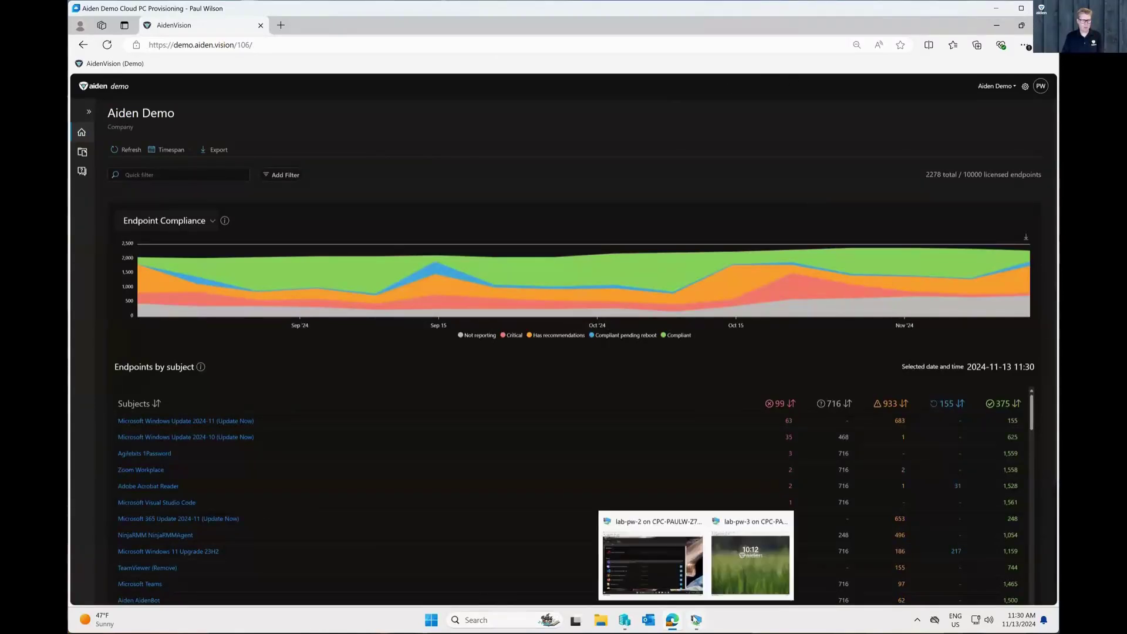
left_click(675, 568)
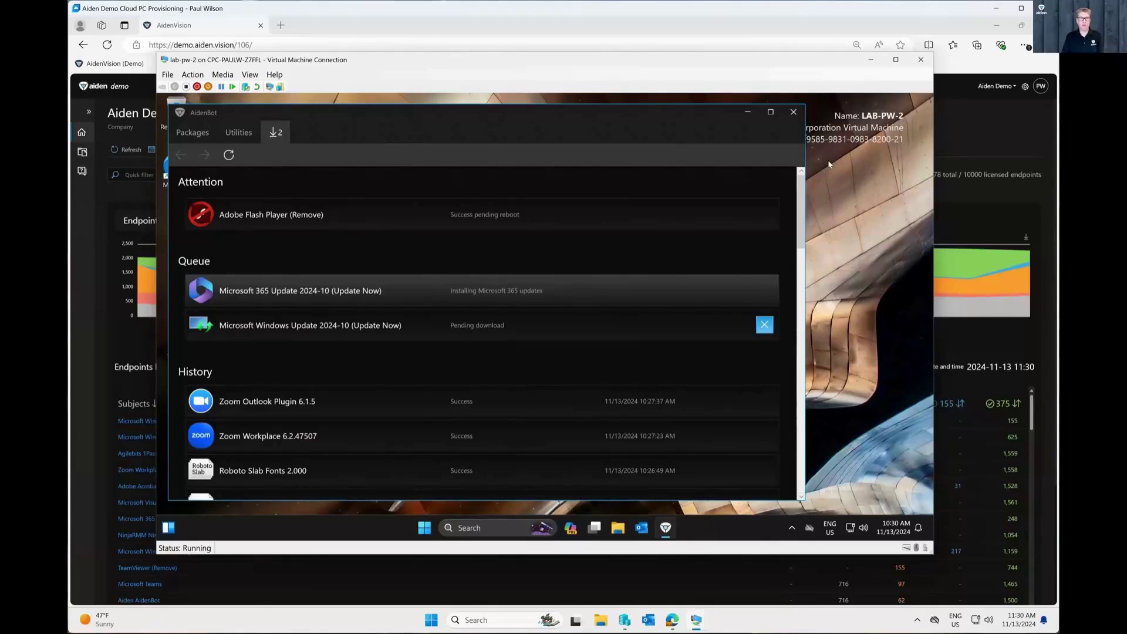
left_click(871, 59)
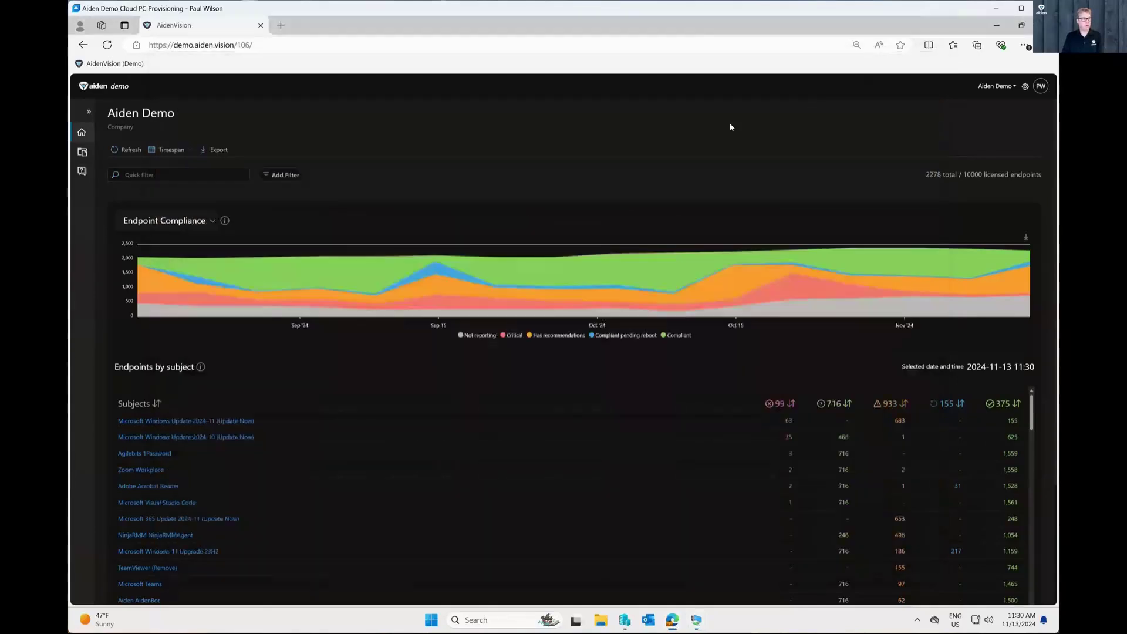
Step: Search the endpoints for "lab", open LAB-PW-2 to examine its subjects' states and justifications, and return to the home overview
left_click(216, 179)
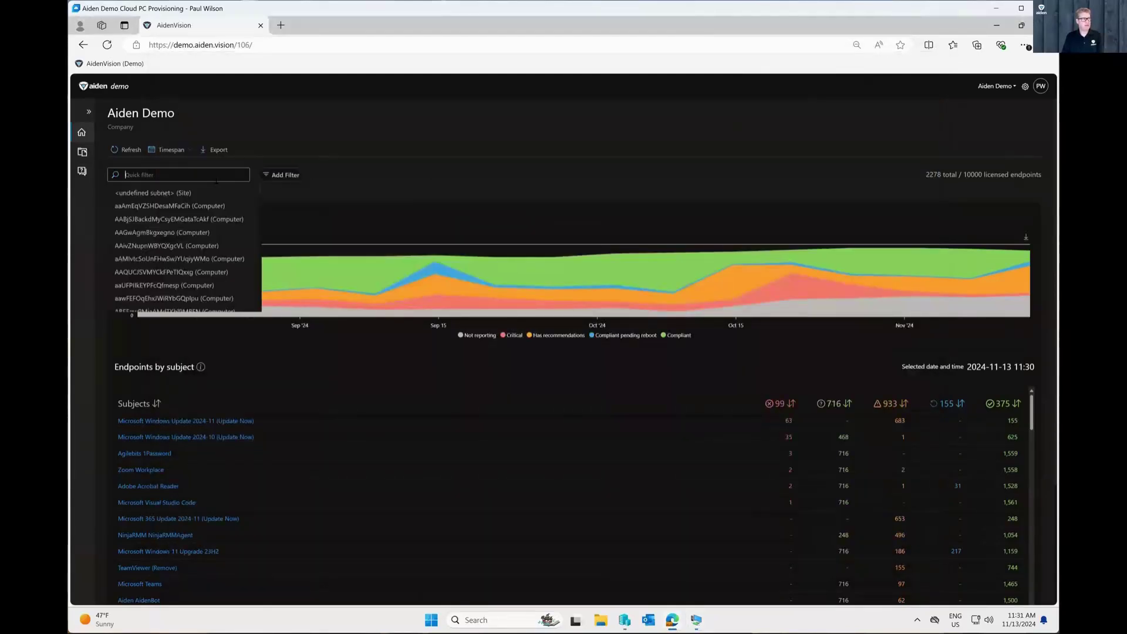
type("lab")
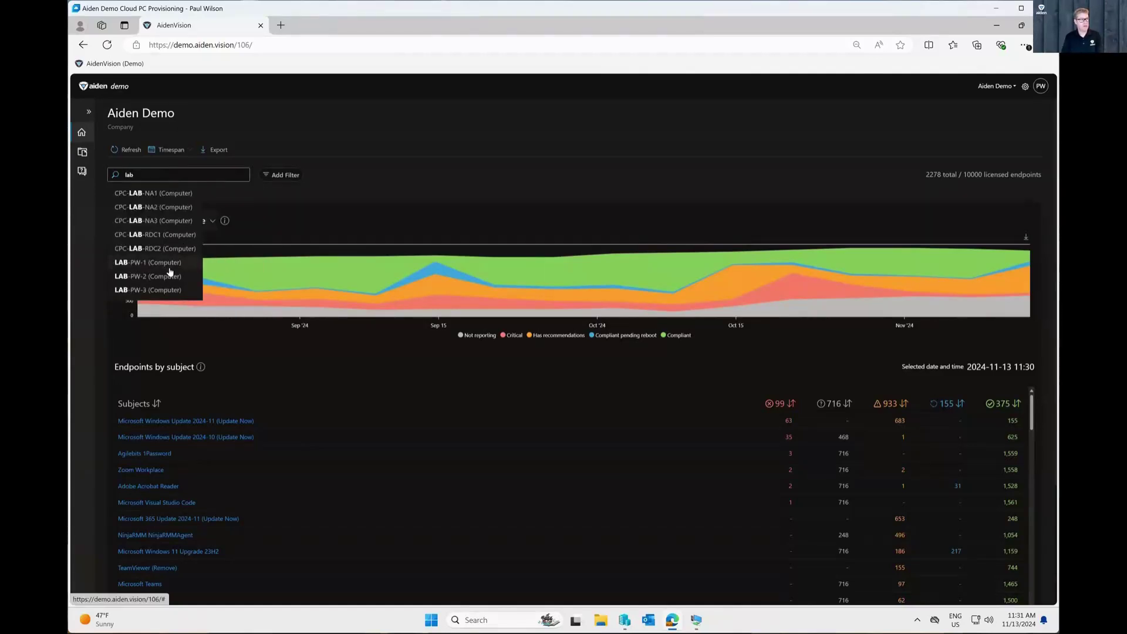
left_click(171, 276)
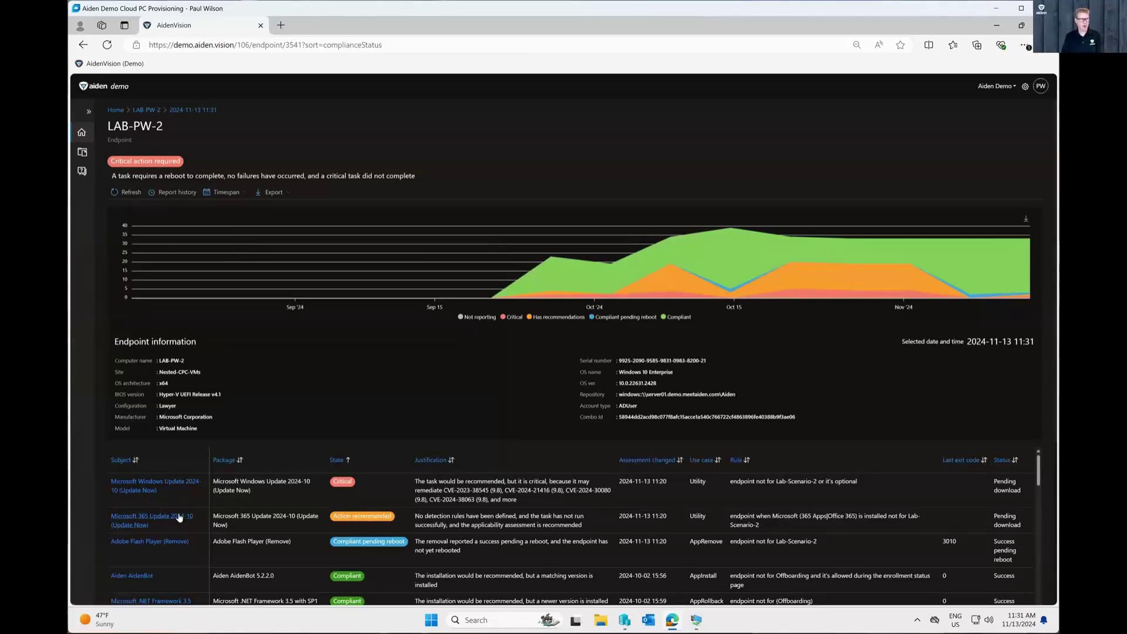
scroll(350, 529, "down", 1)
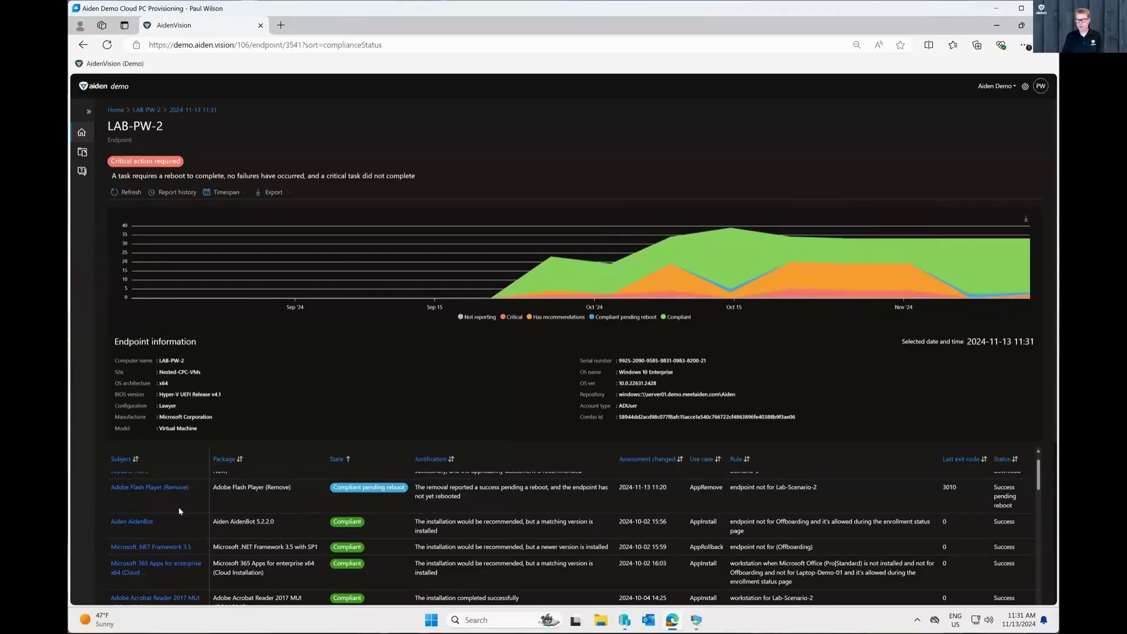
scroll(388, 452, "up", 2)
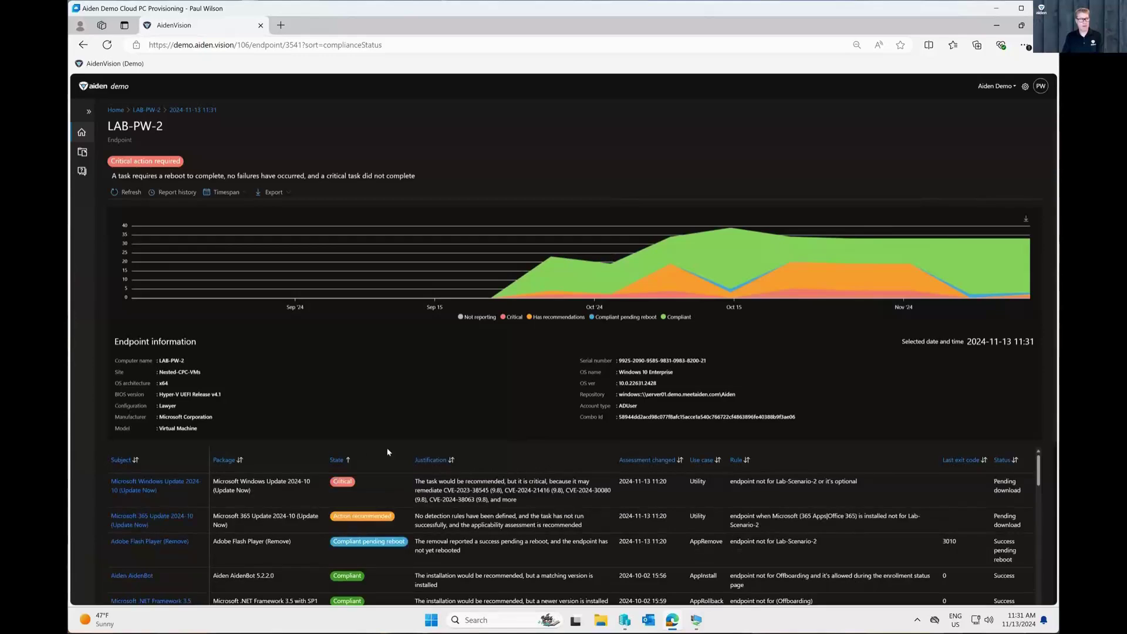
left_click(115, 110)
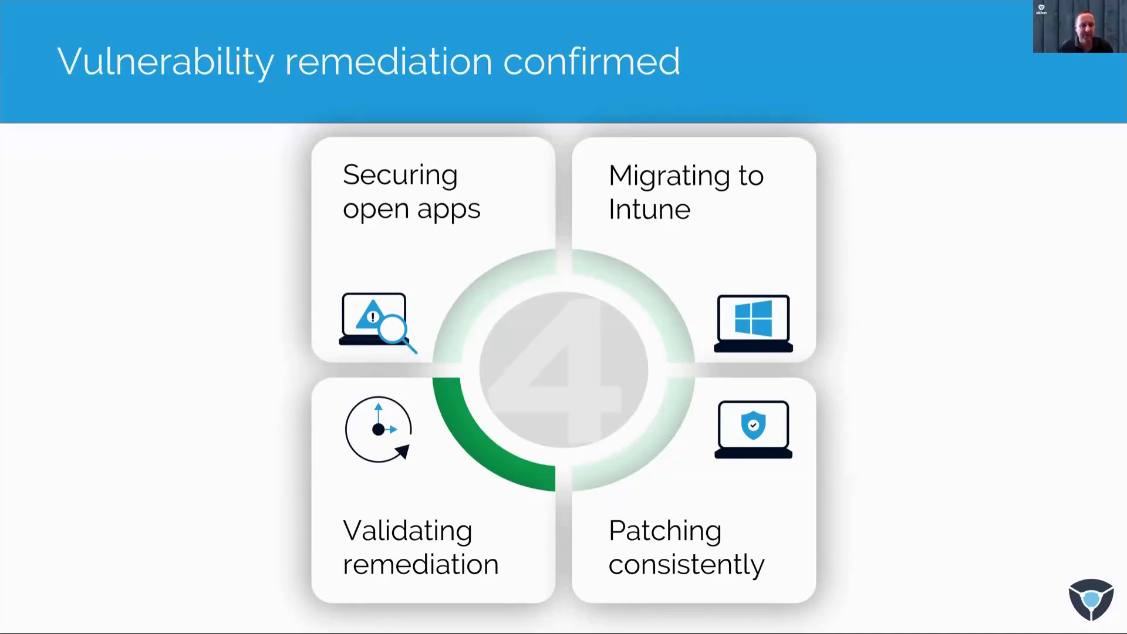
key("Right")
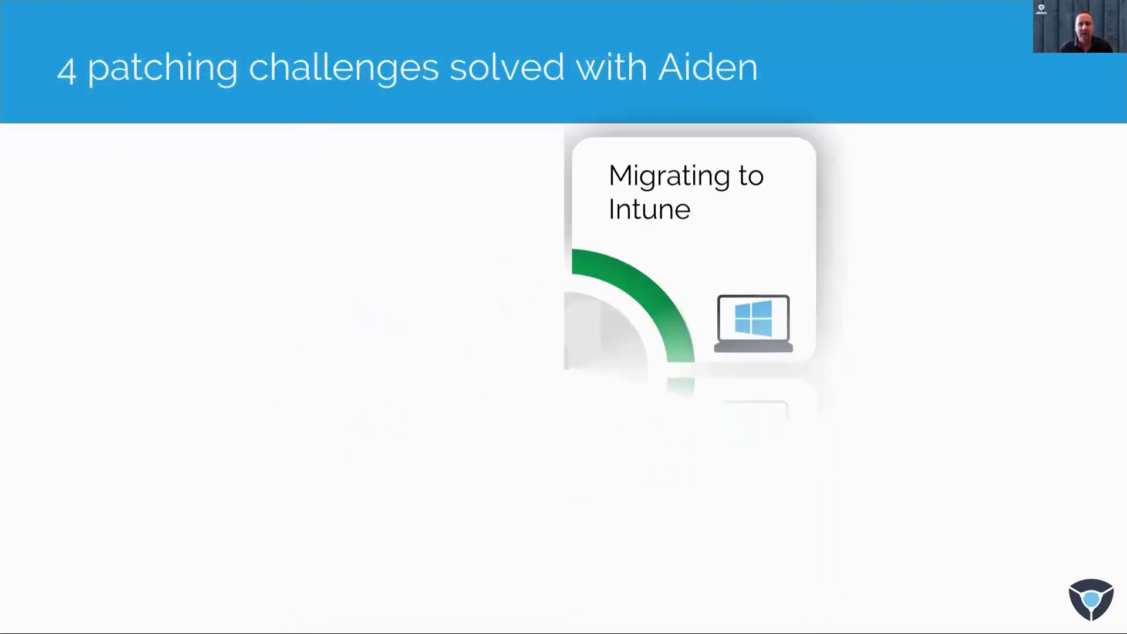